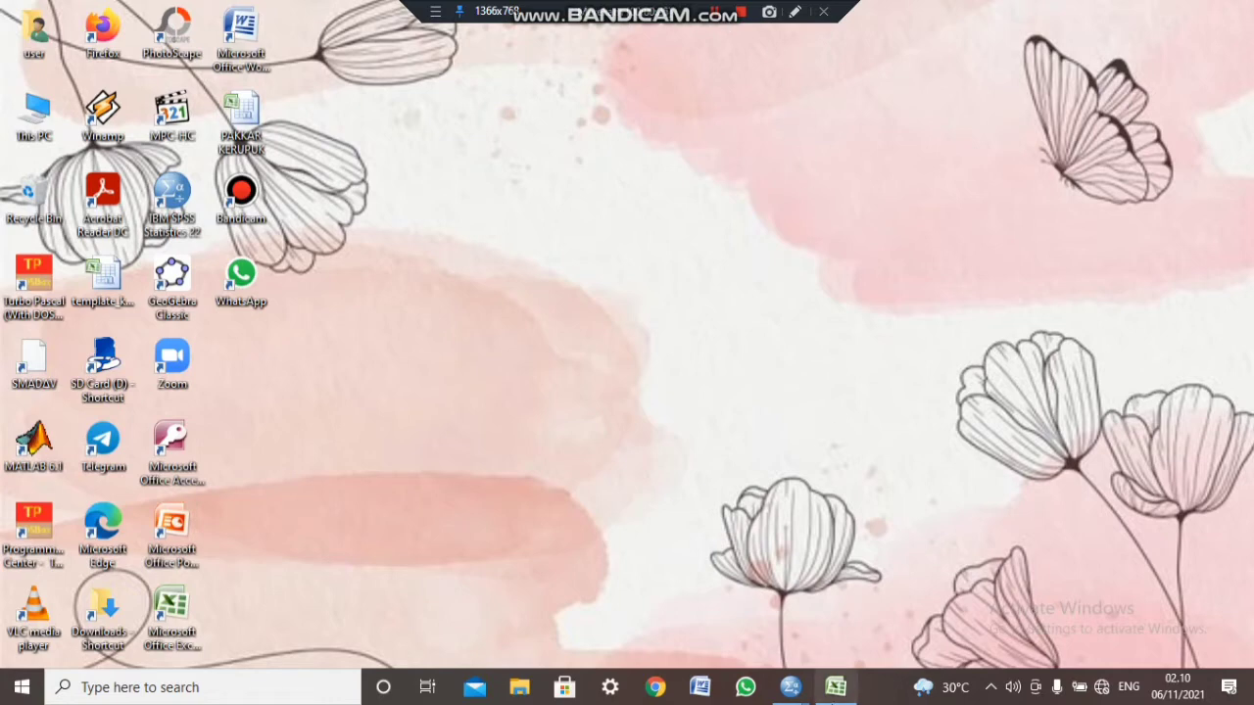
Switch to the Excel workbook and examine its Gender, Pendidikan and Ujian data columns.
left_click(835, 687)
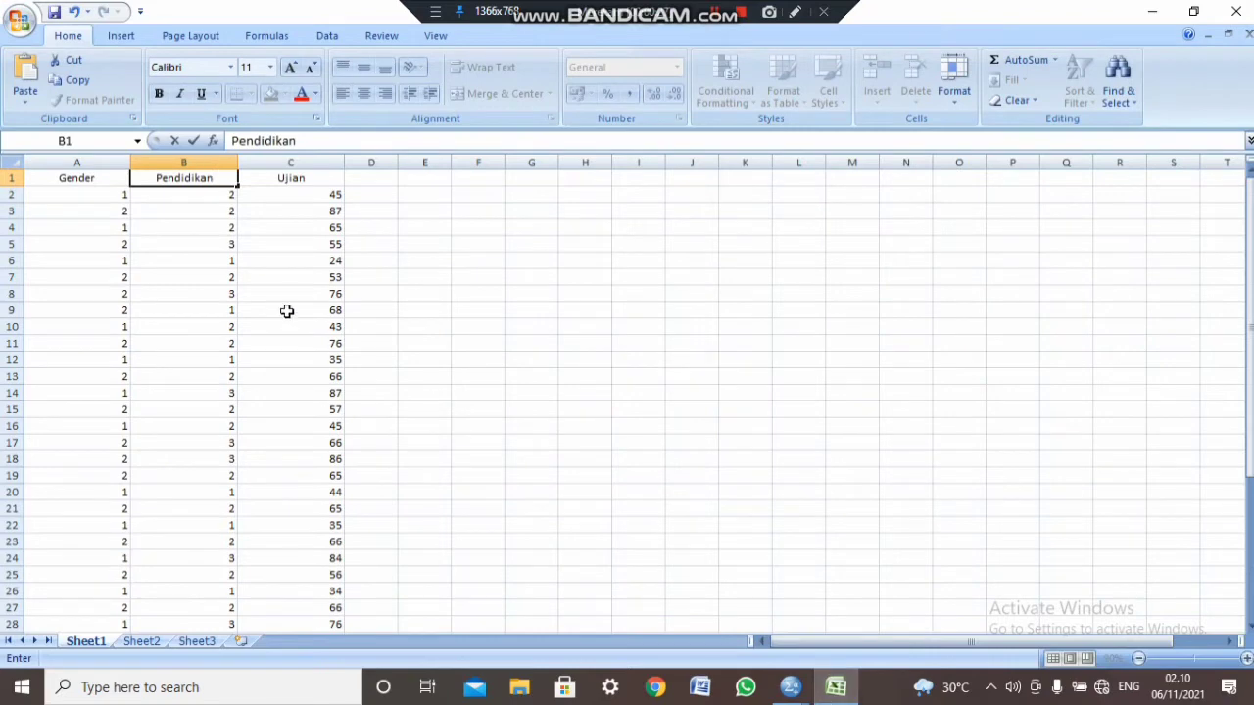
left_click(90, 193)
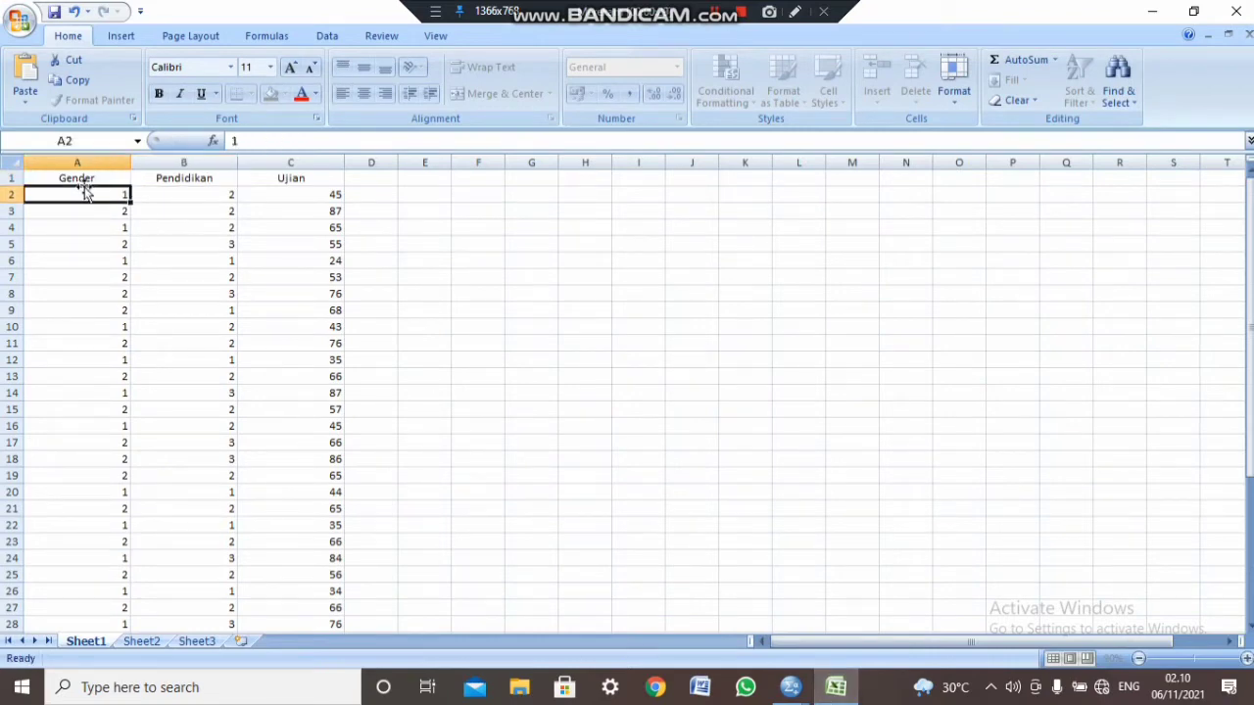
left_click(182, 188)
left_click(276, 179)
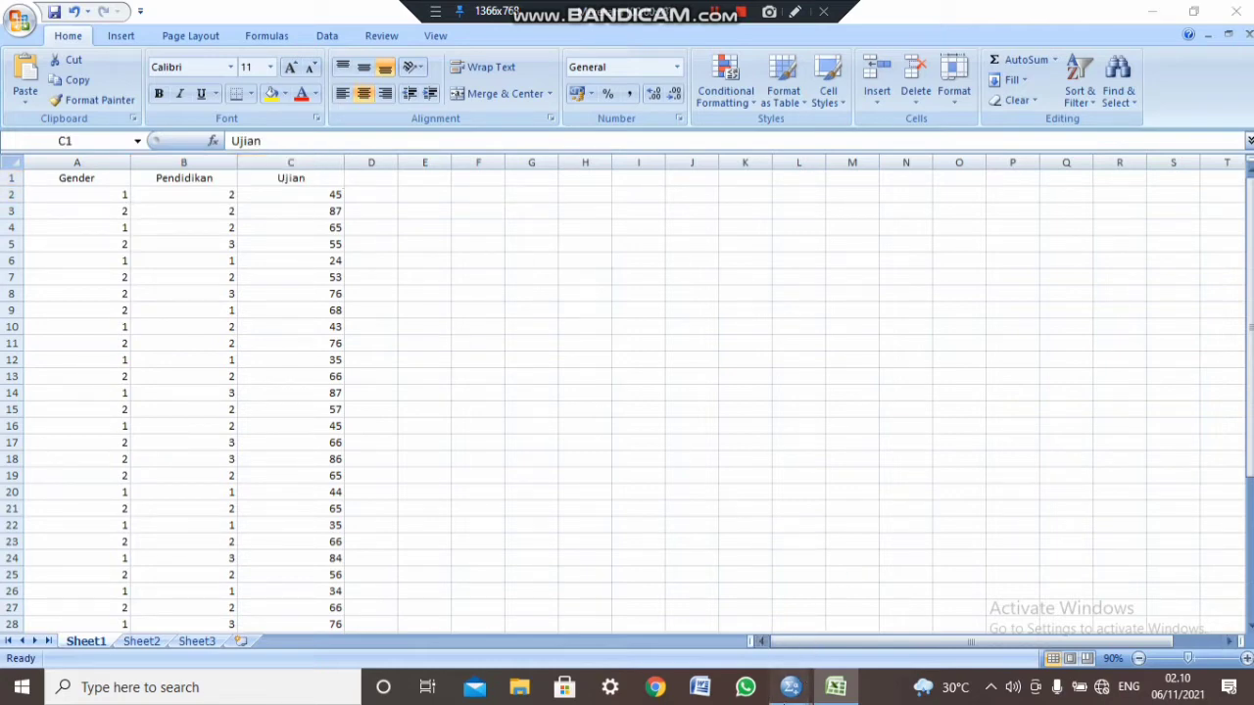
Switch to the empty SPSS dataset and show its variable definitions.
mouse_move(790, 687)
left_click(840, 637)
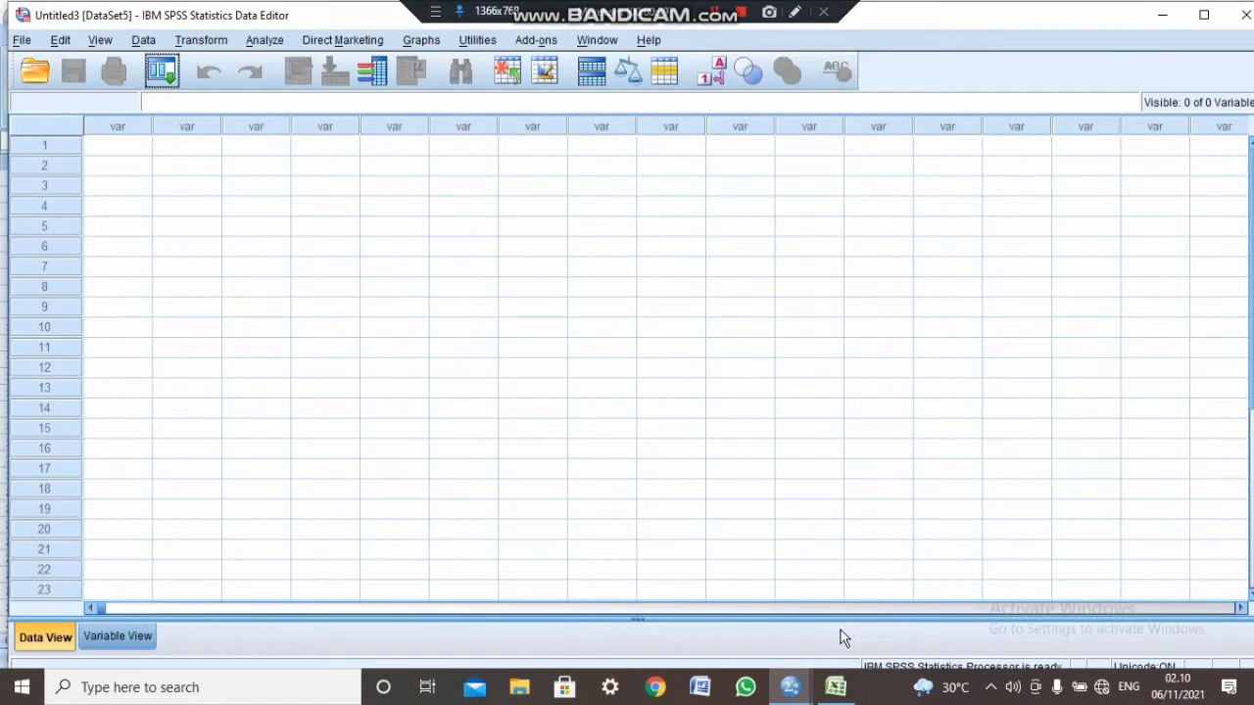
left_click(122, 640)
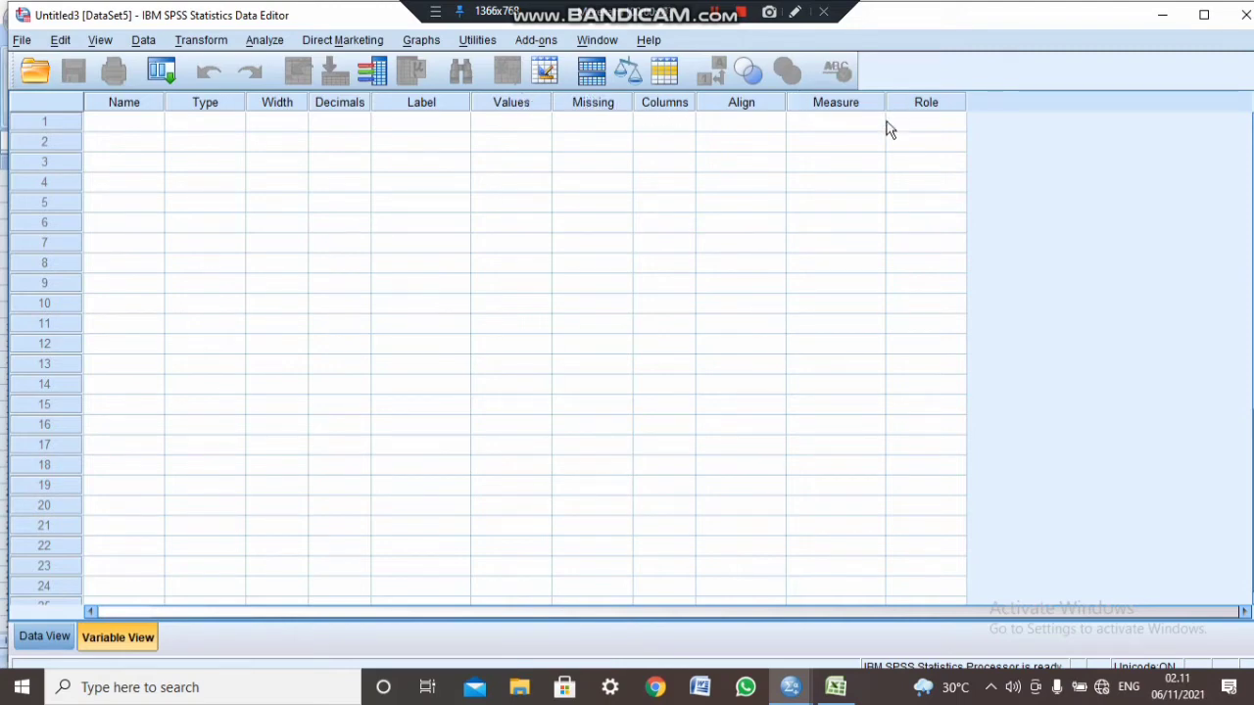
Define three variables named Gender, Pendidikan and Nilai in the first three rows.
left_click(136, 124)
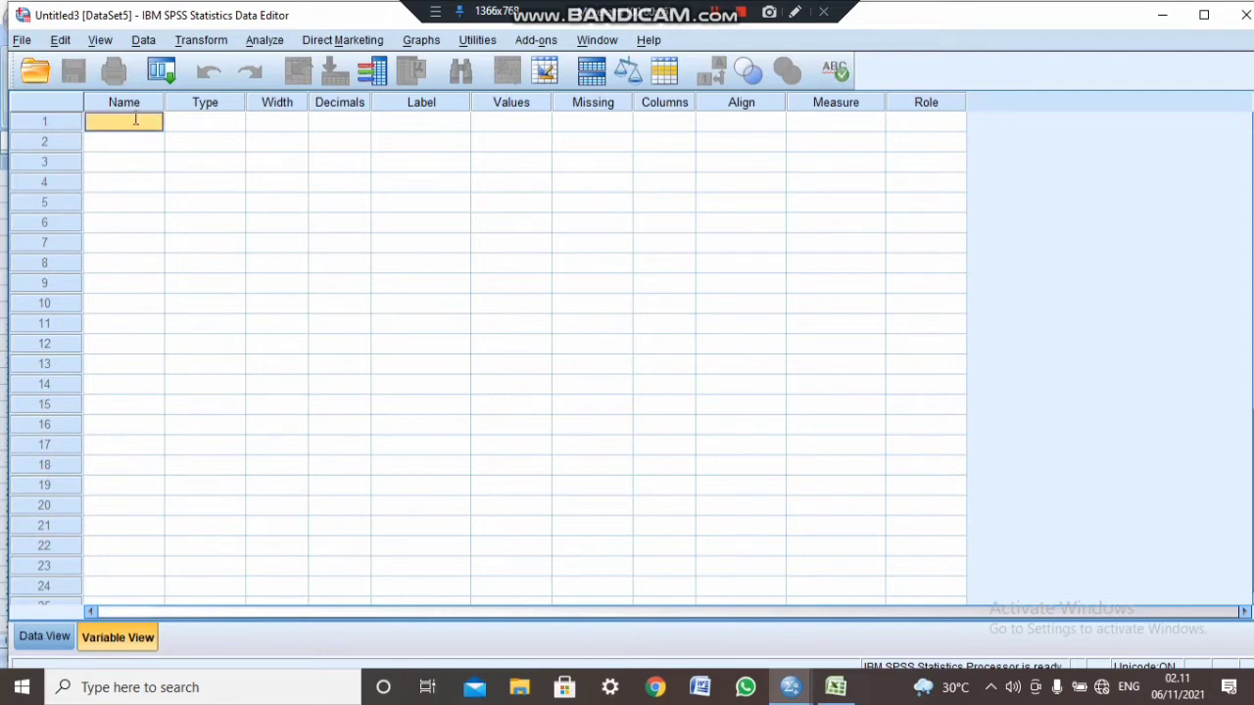
type("Gender")
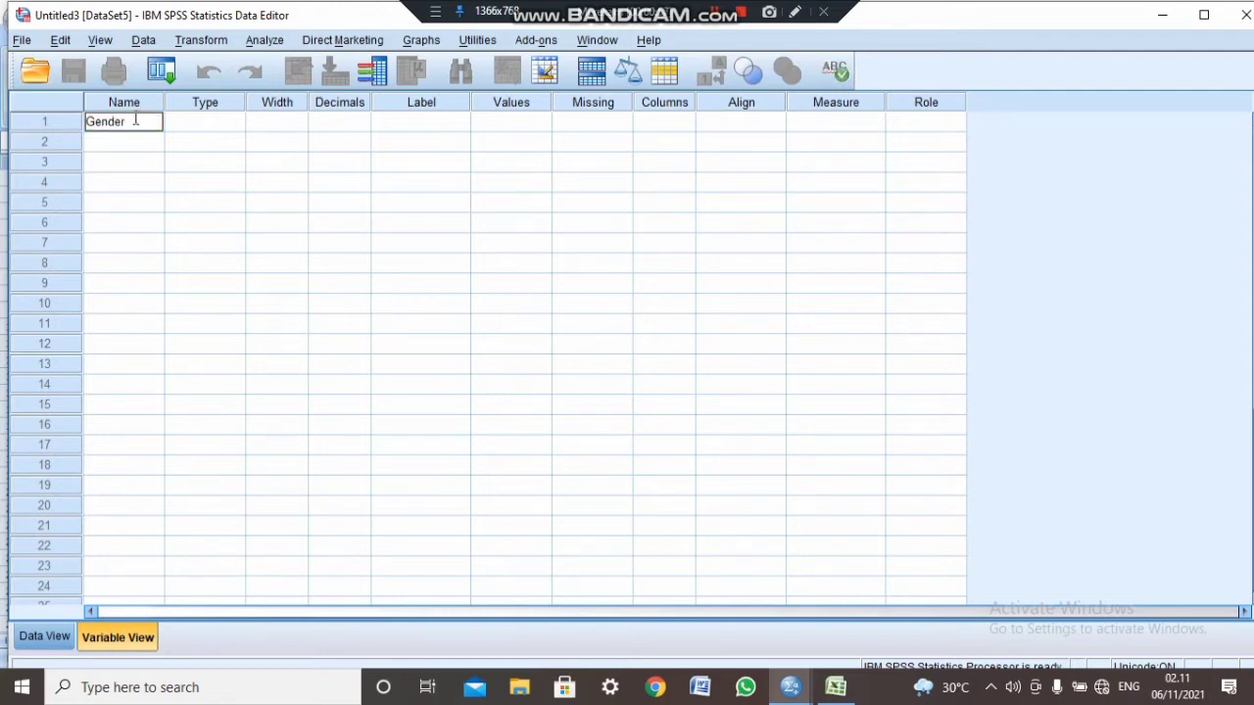
left_click(154, 148)
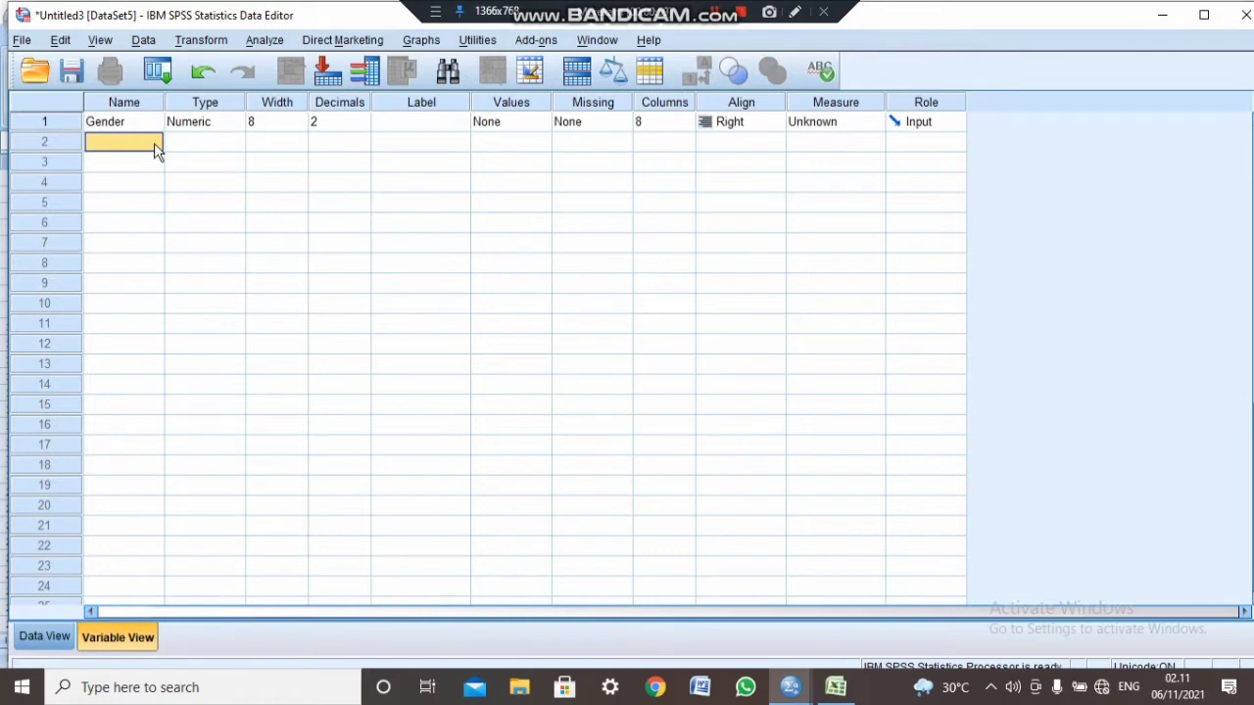
left_click(156, 143)
type("Pendidikan")
left_click(129, 157)
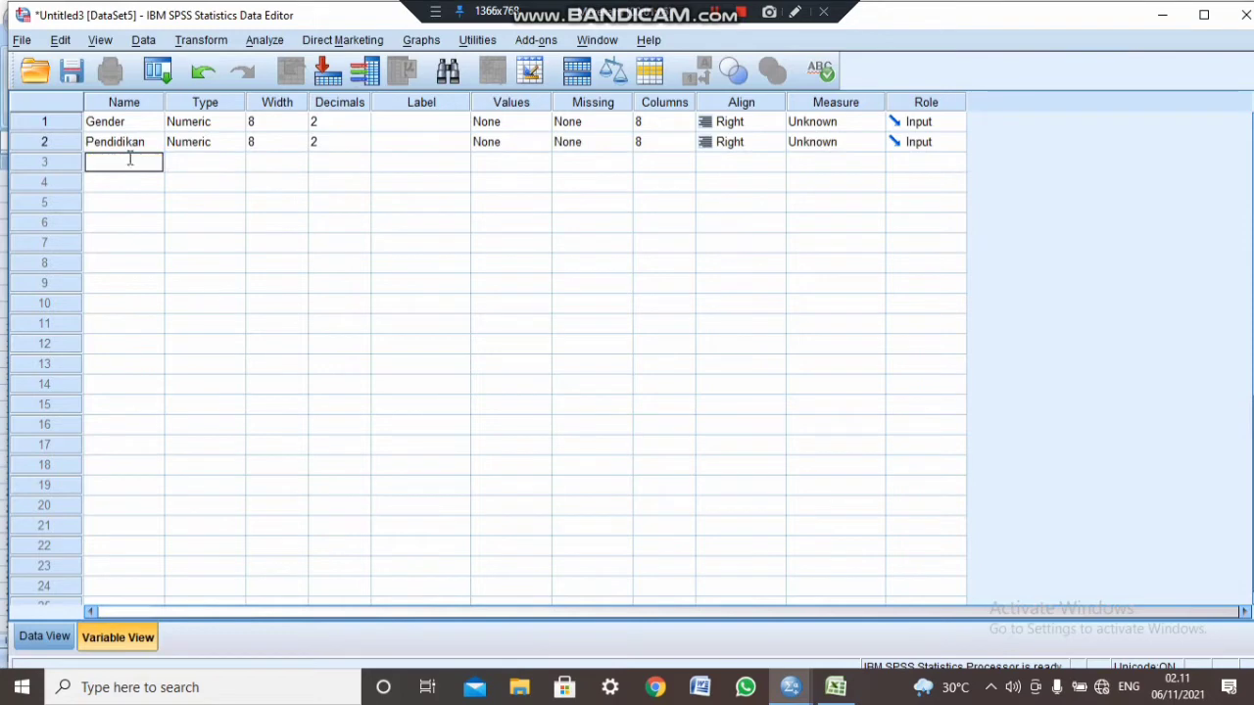
type("Nilai")
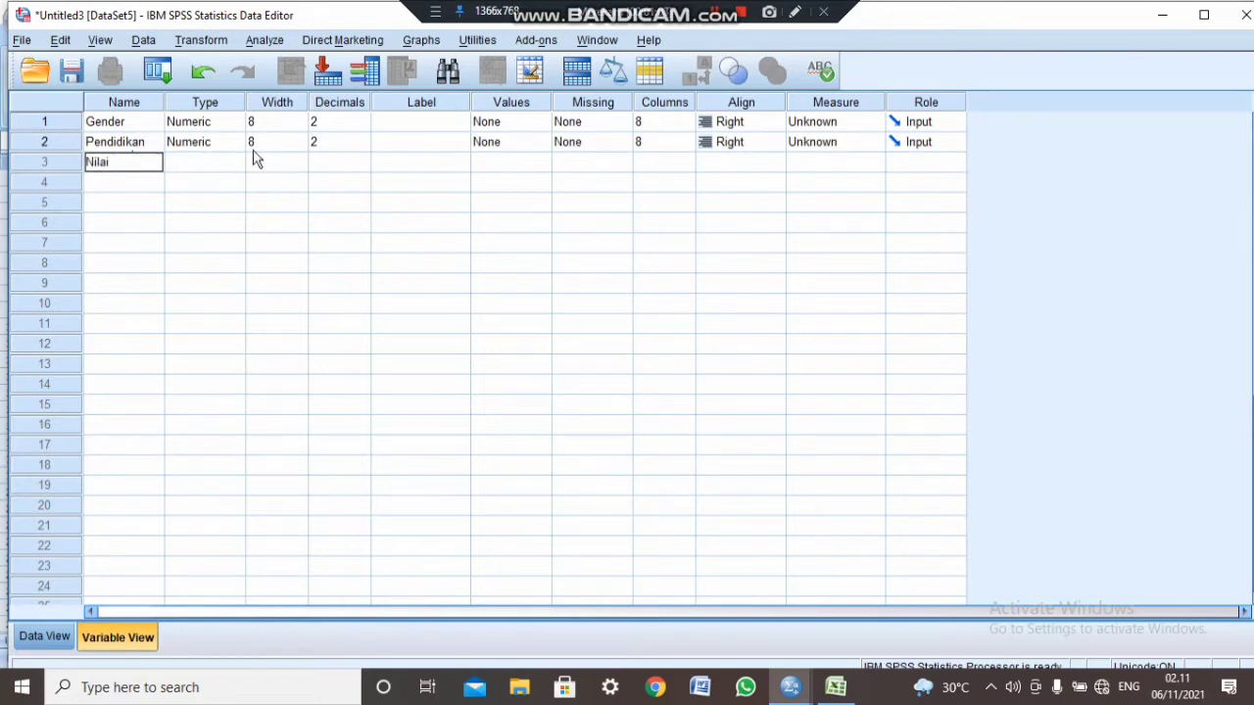
Set the decimals of the Gender, Pendidikan and Nilai variables to 0.
left_click(362, 121)
left_click(362, 118)
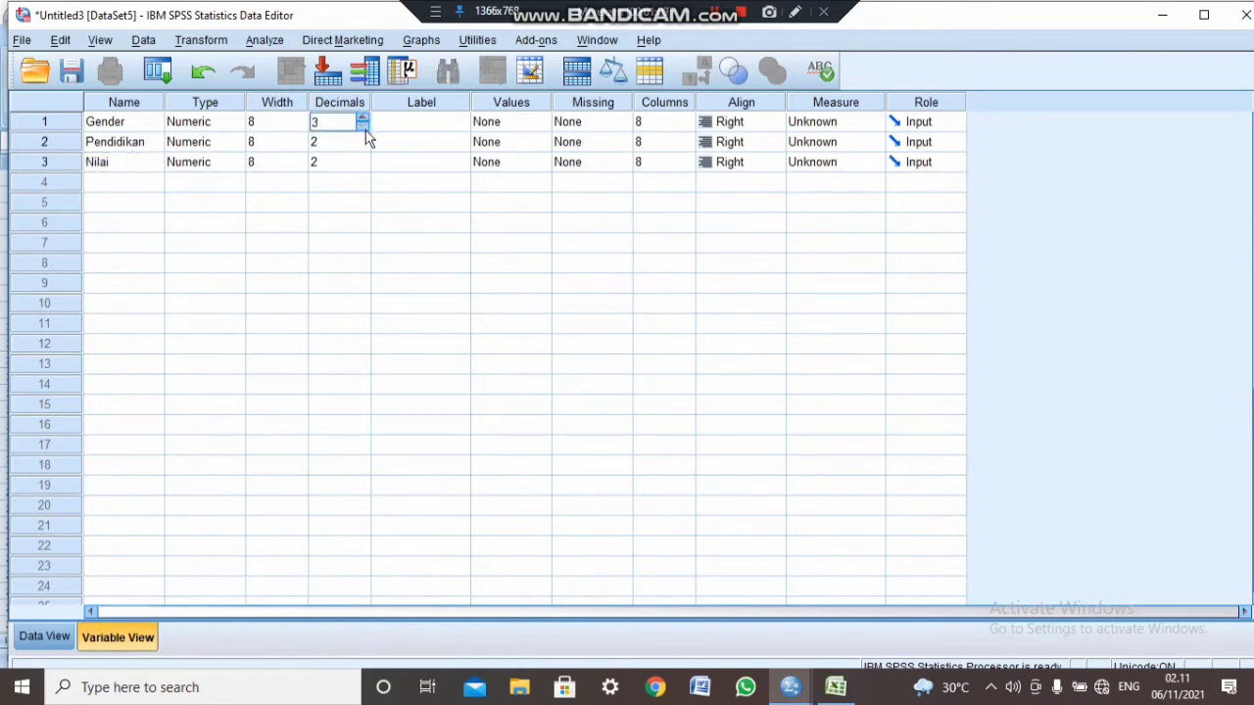
left_click(365, 130)
left_click(366, 130)
left_click(365, 131)
left_click(366, 147)
left_click(366, 147)
left_click(366, 169)
left_click(366, 169)
Label the three variables "Gender", "Pendidikan" and "Nilai Ujian Fisika" respectively.
left_click(412, 121)
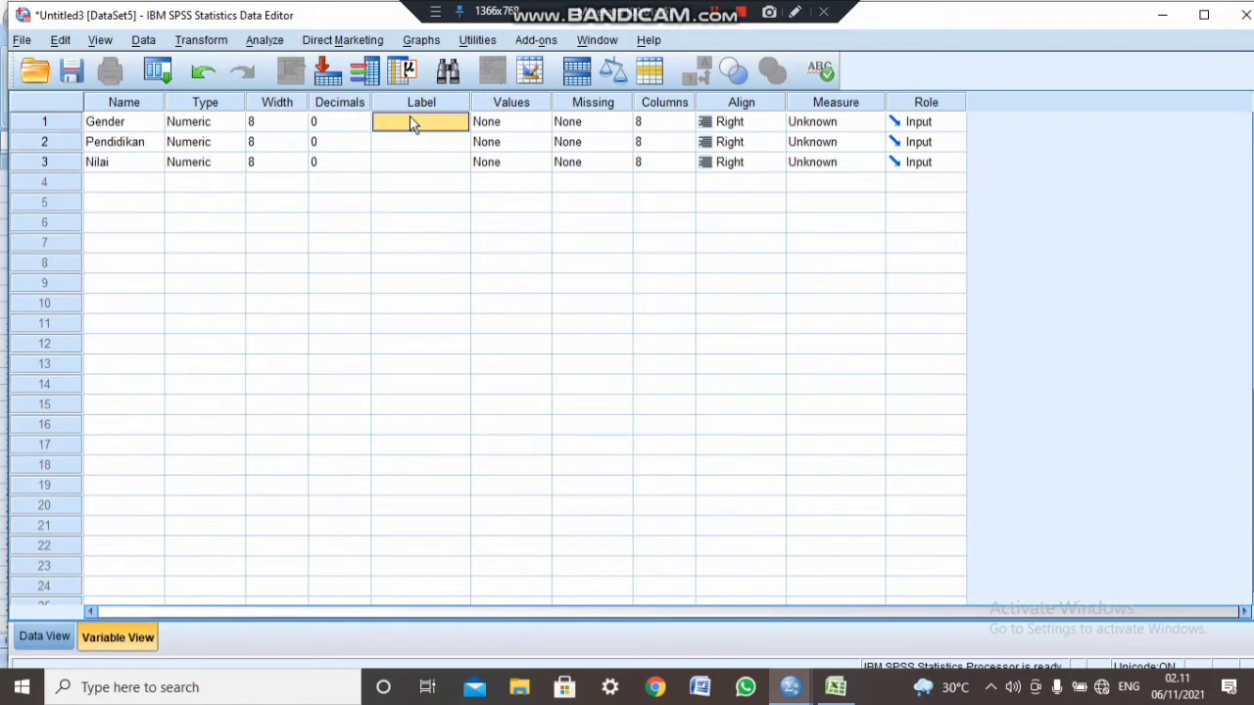
type("Gender")
left_click(422, 143)
type("Pendidk")
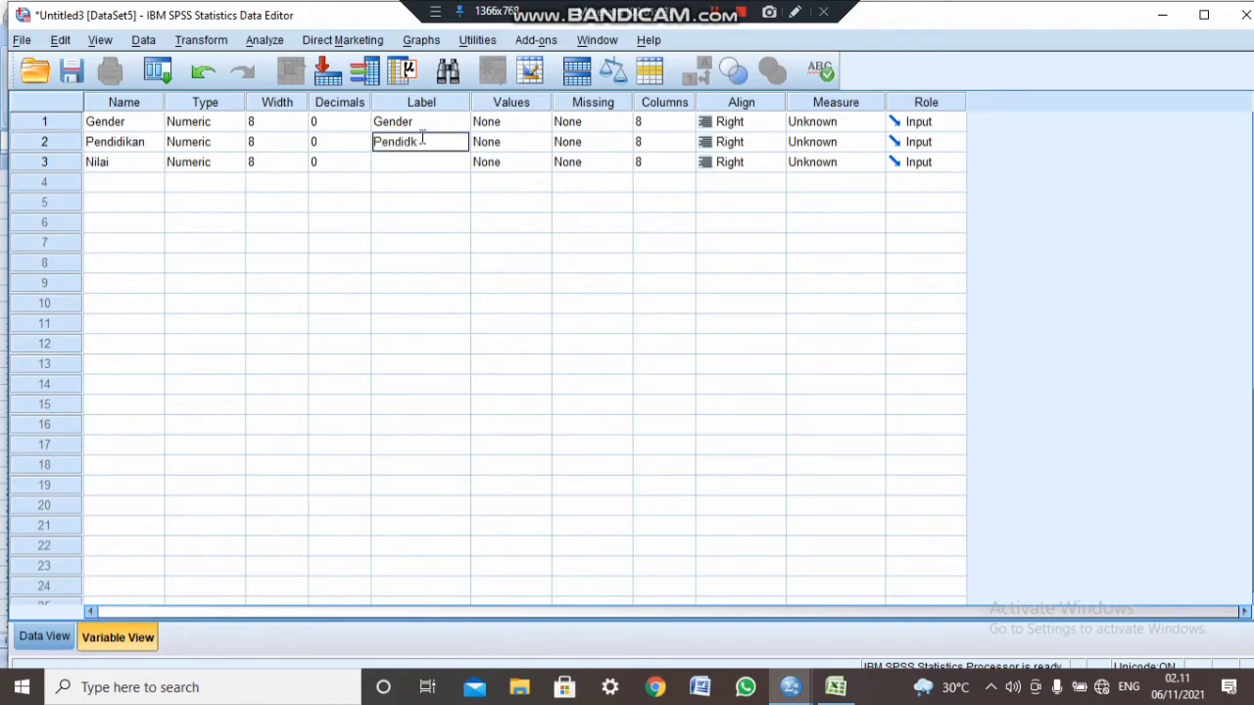
type("kan")
left_click(400, 168)
type("N")
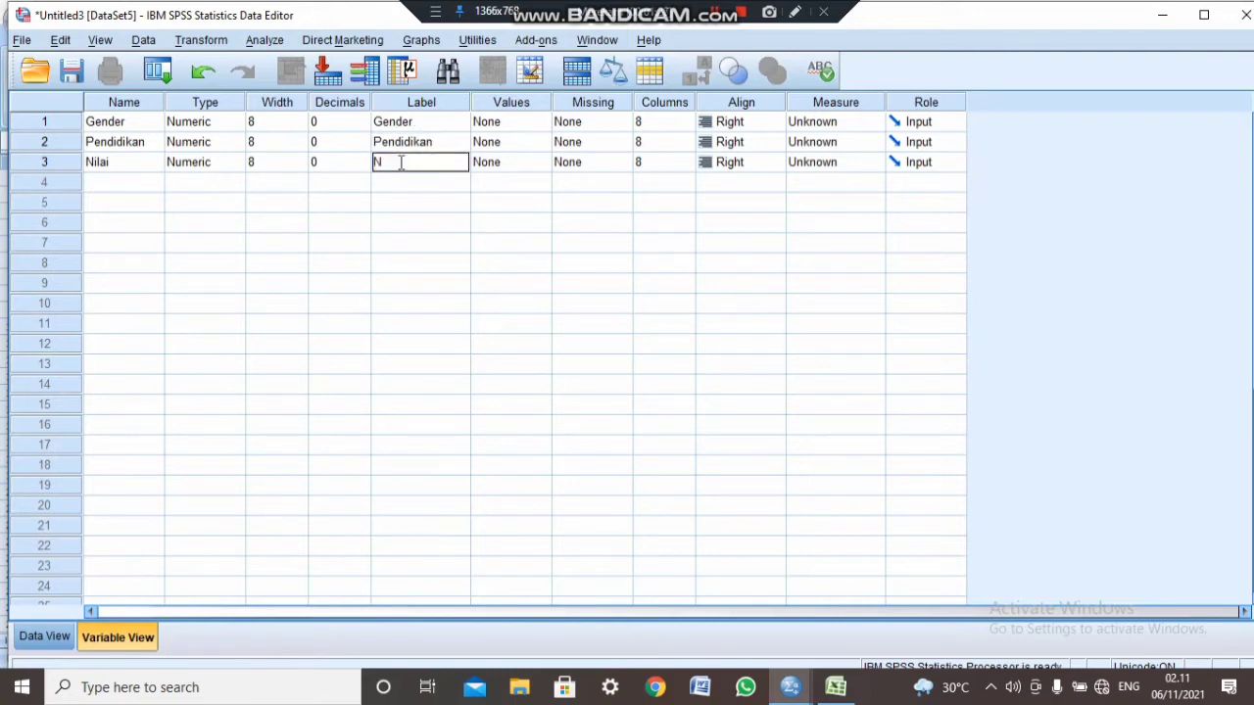
type("ilai Ujian Fisika")
Add a value label to the Gender variable that assigns "Laki-Laki" to value 1.
left_click(529, 122)
left_click(543, 122)
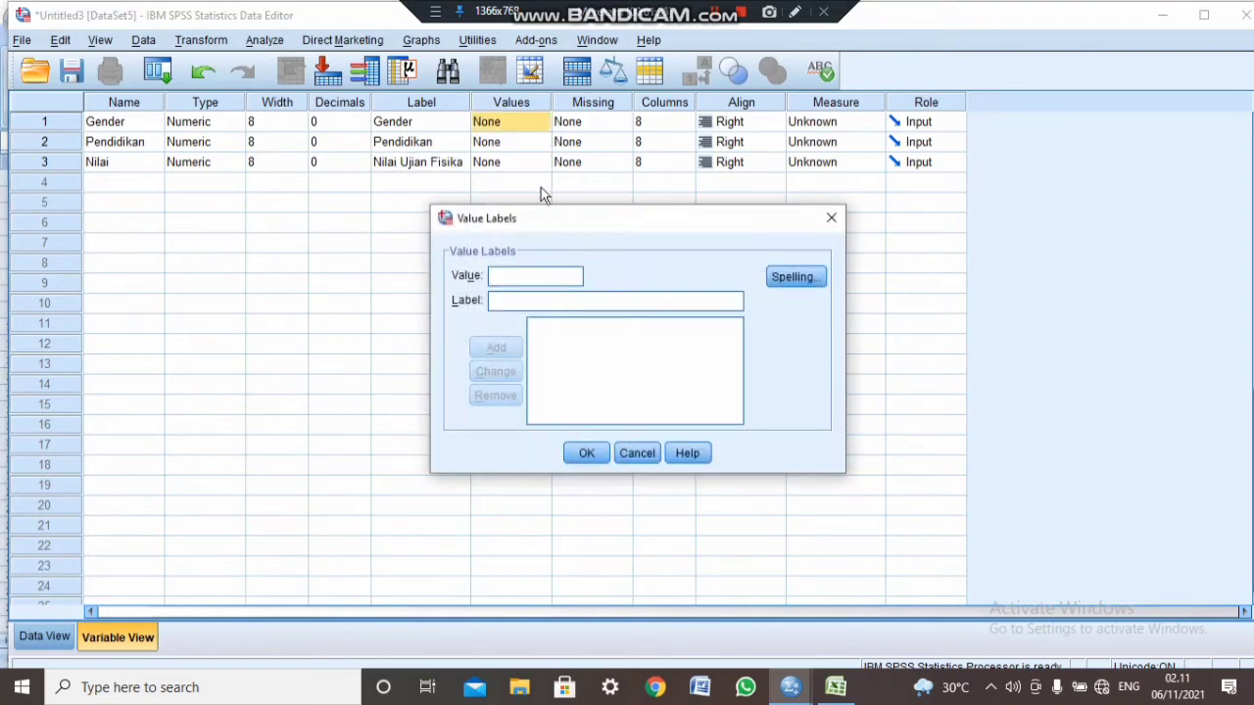
type("1")
left_click(512, 303)
type("Laki")
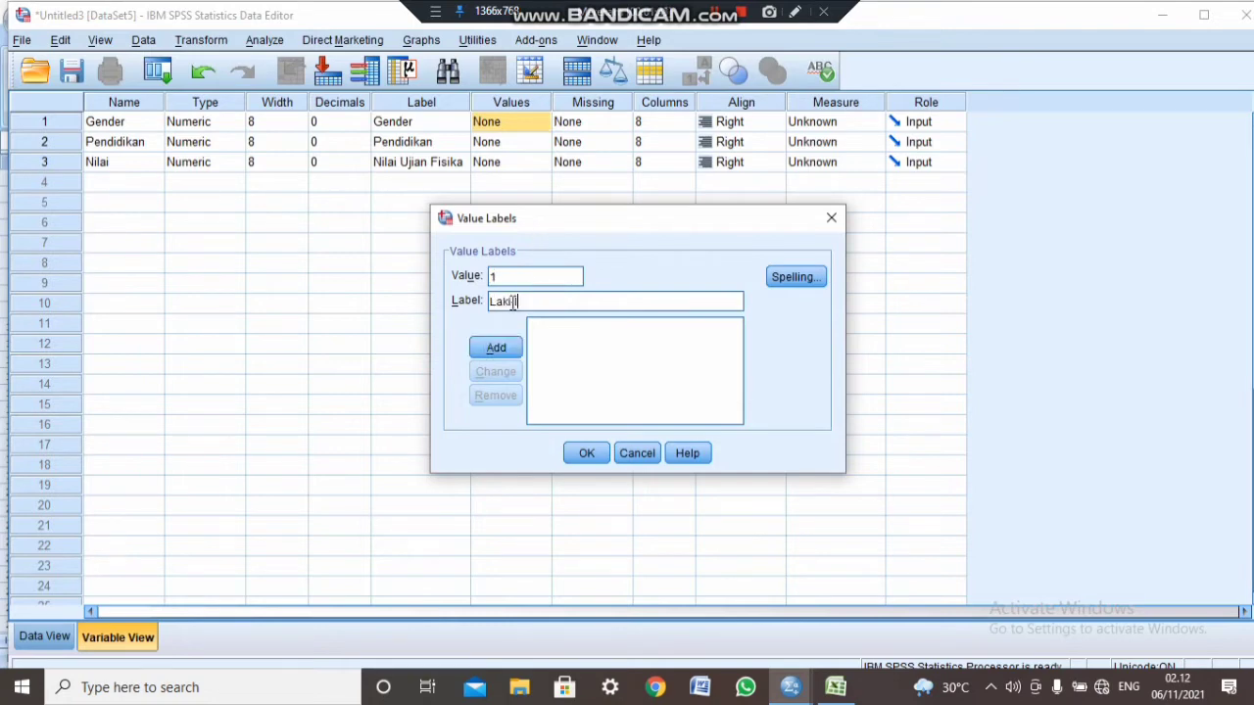
type("-laki")
key("BackSpace")
key("BackSpace")
key("BackSpace")
key("BackSpace")
type("-Laki")
left_click(497, 351)
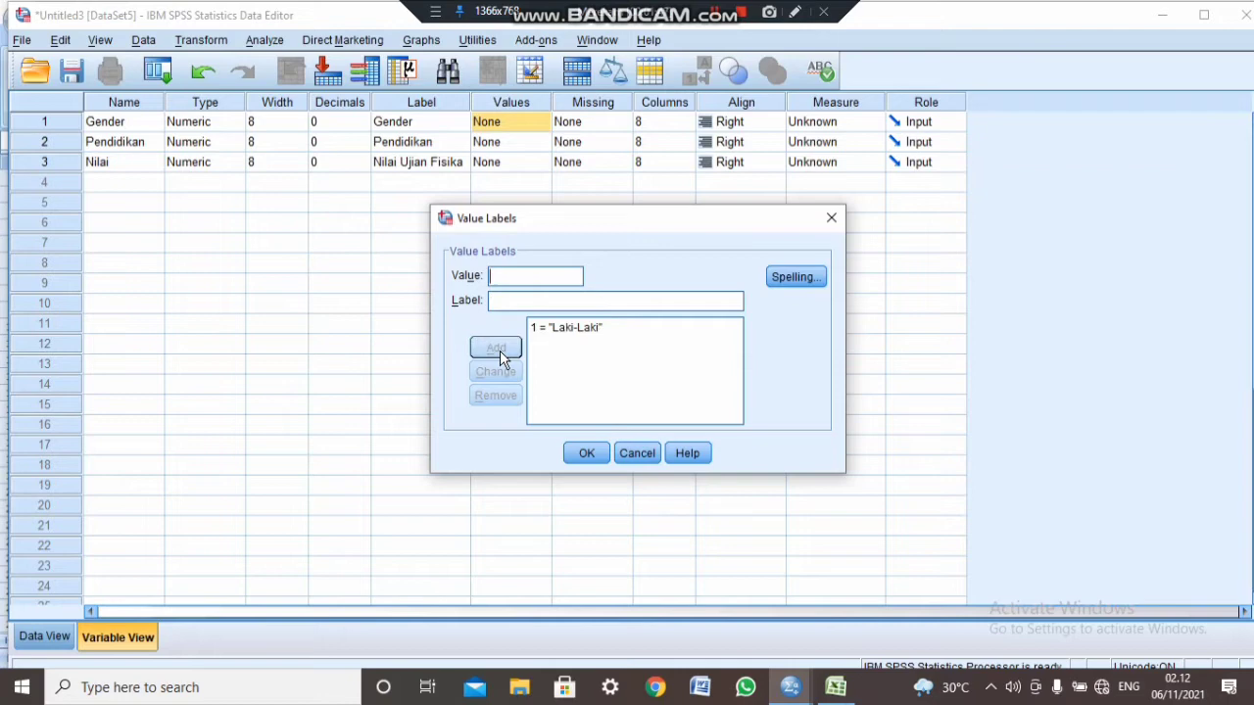
Add the value label "Perempuan" for value 2 of Gender and apply the value labels.
type("2")
left_click(498, 302)
type("Pe")
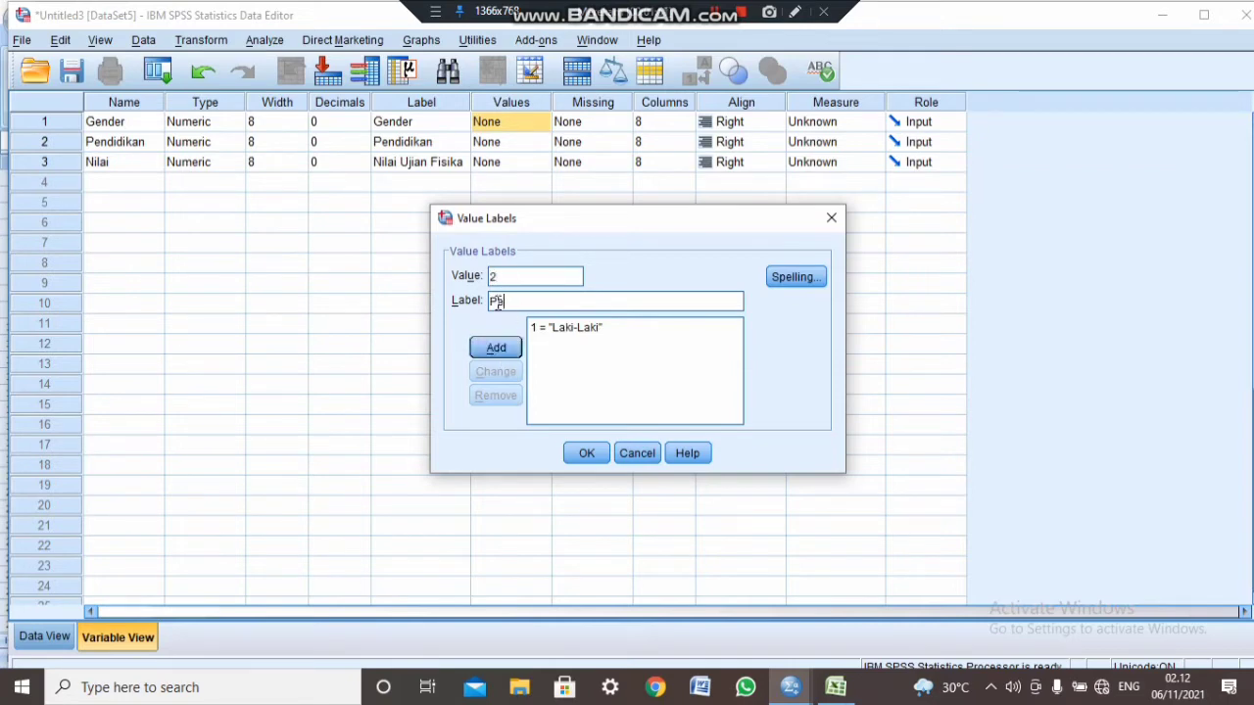
type("rempuan")
left_click(495, 348)
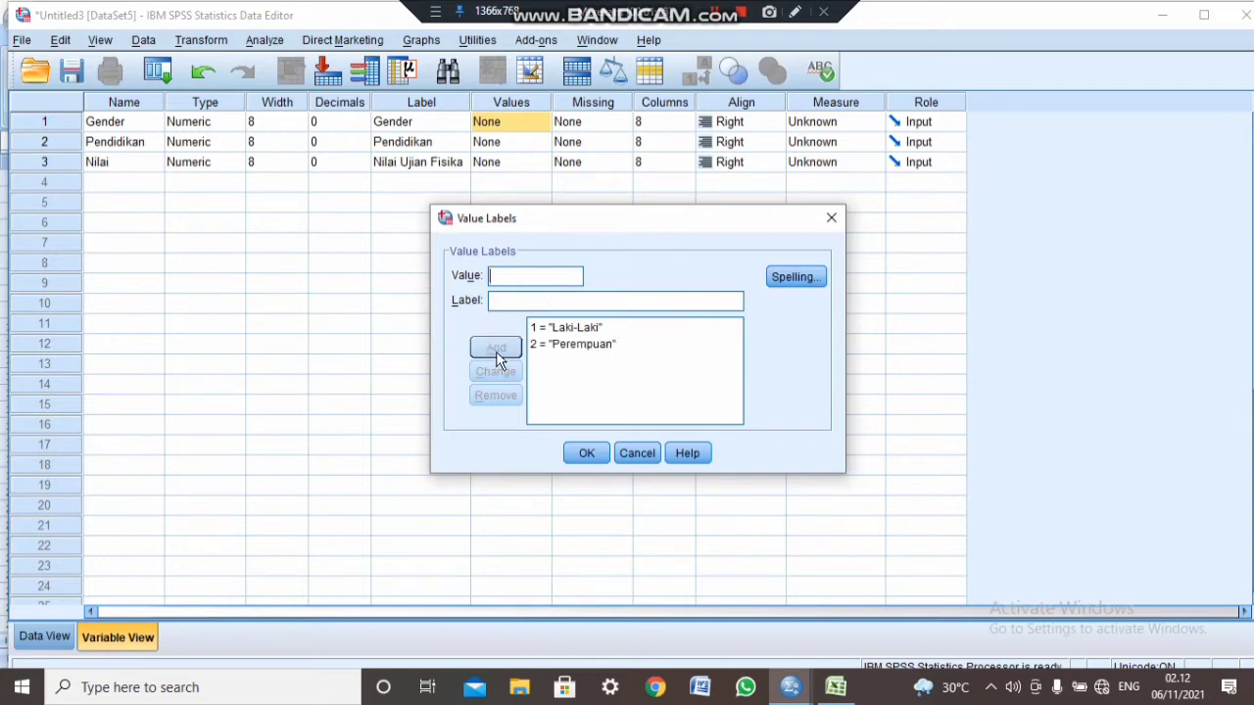
left_click(585, 452)
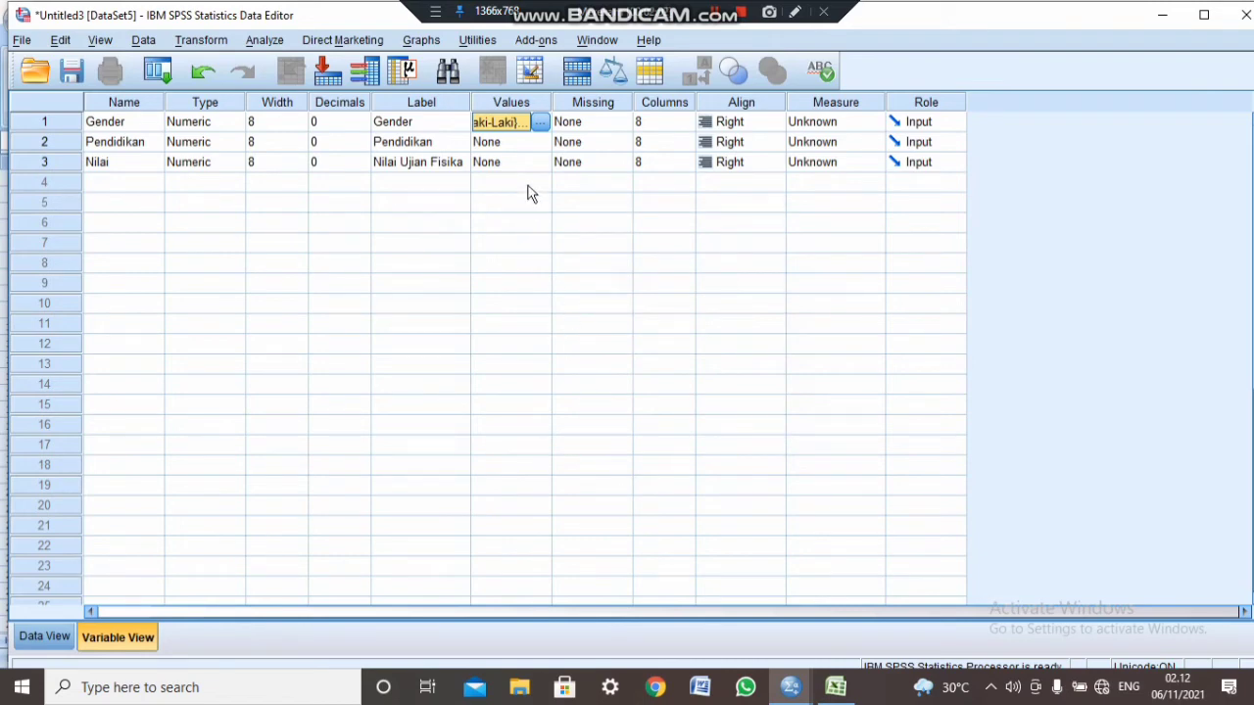
Add a value label to the Pendidikan variable that assigns "SMP" to value 1.
left_click(529, 142)
left_click(541, 142)
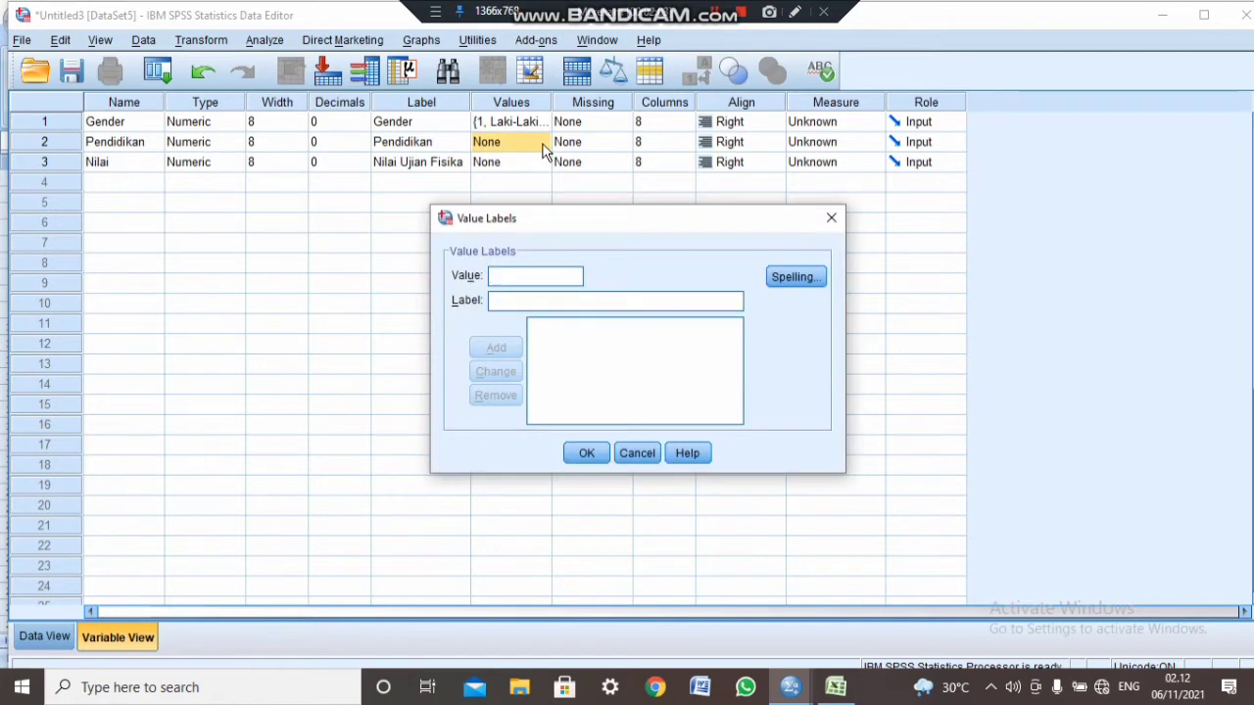
type("1")
left_click(527, 301)
type("SMP")
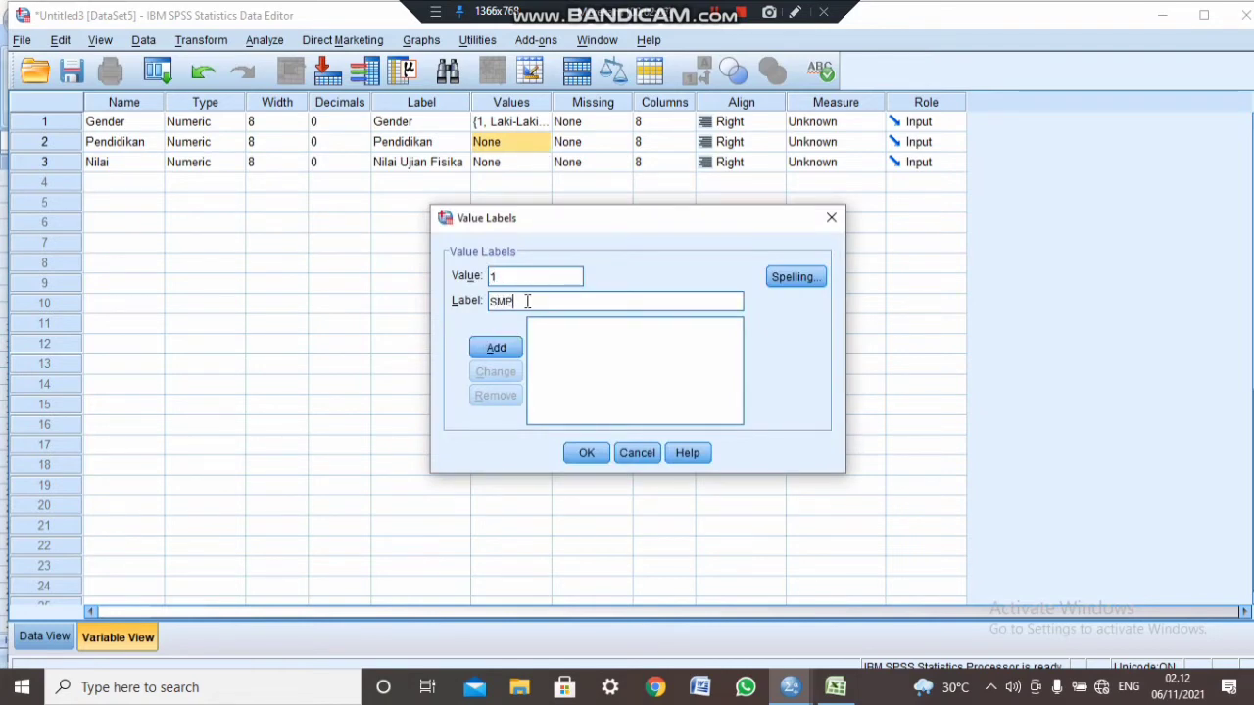
left_click(495, 351)
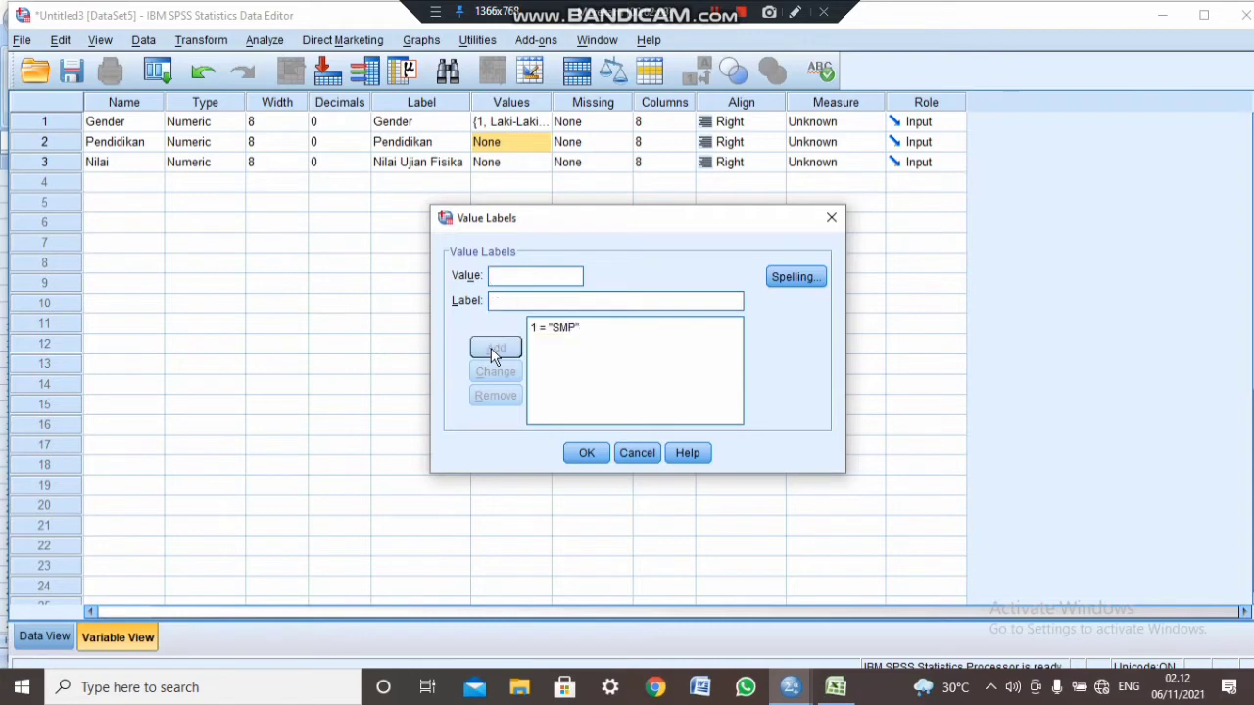
Add Pendidikan value labels 2 = "SMA" and 3 = "S-1", and apply the value labels.
type("2")
left_click(507, 299)
type("SMA")
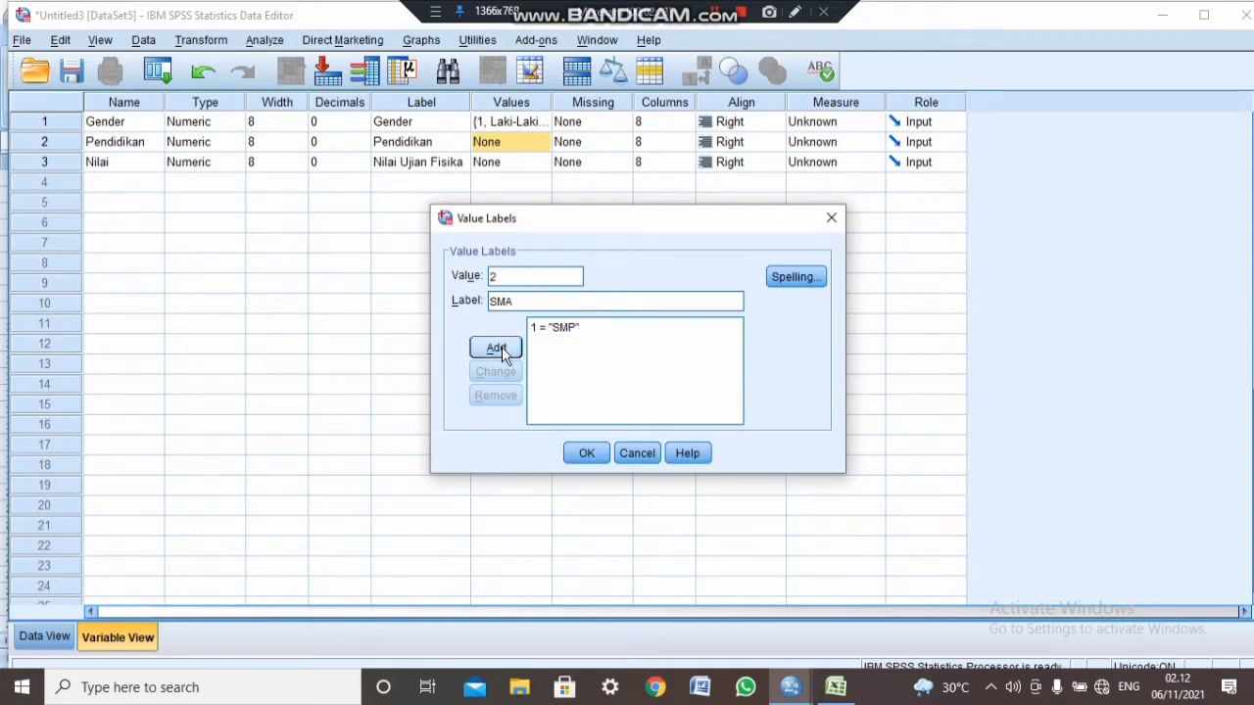
left_click(504, 352)
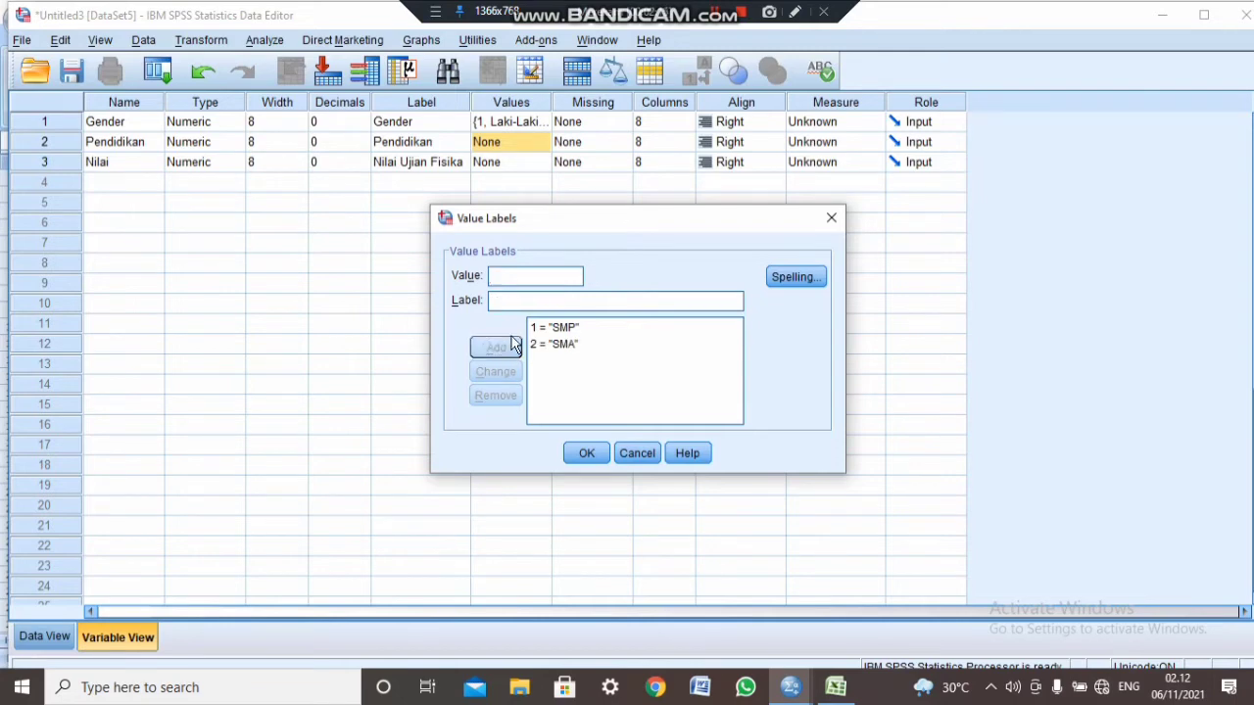
type("3")
left_click(505, 302)
type("S-1")
left_click(512, 351)
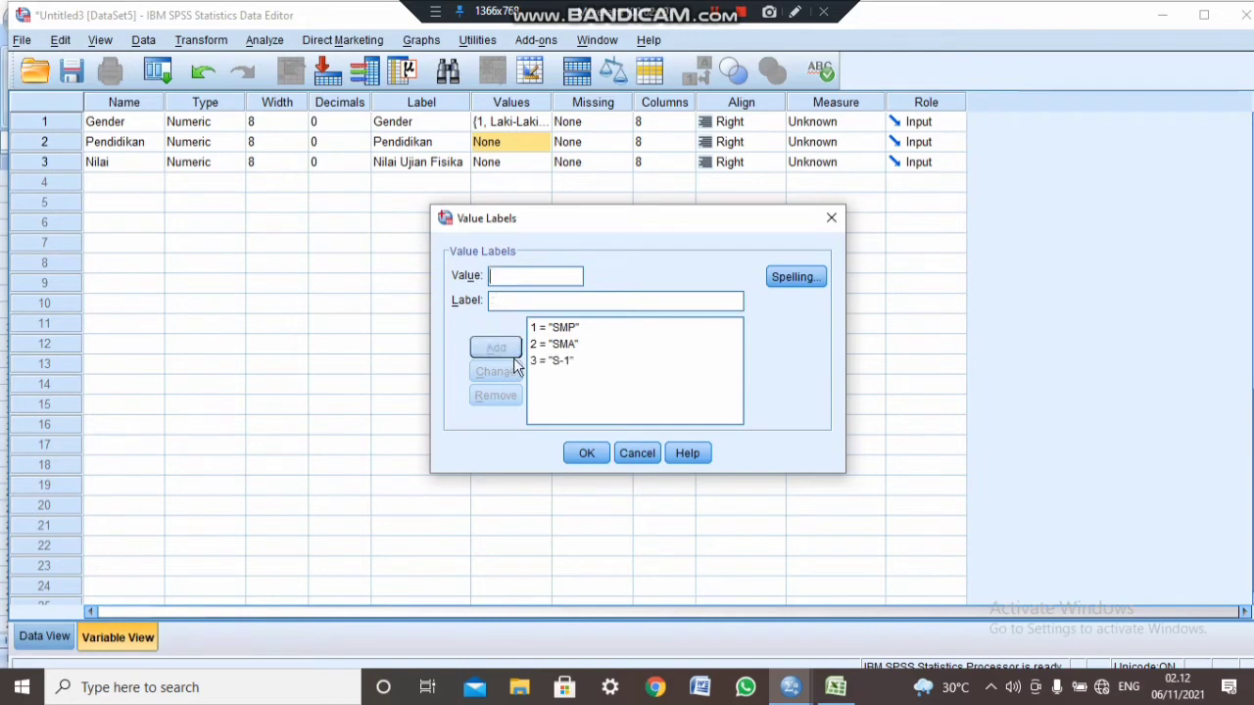
left_click(586, 453)
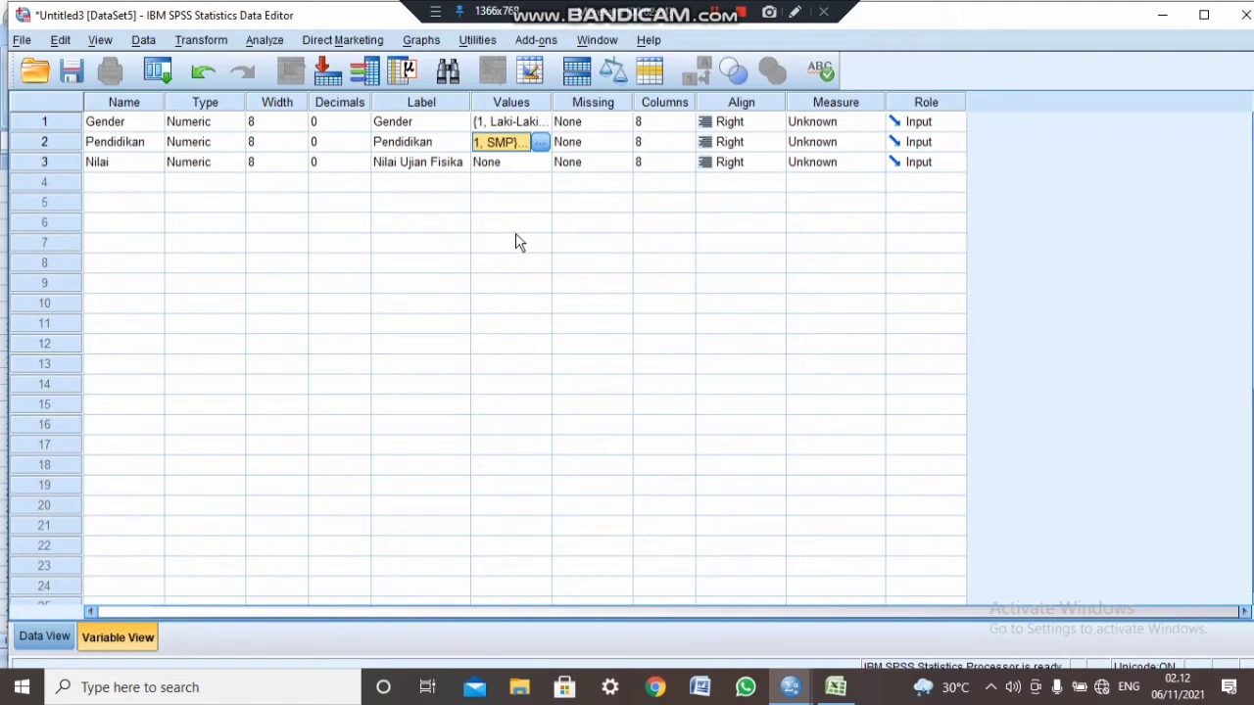
Set the alignment of the Gender, Pendidikan and Nilai variables to Center.
left_click(720, 126)
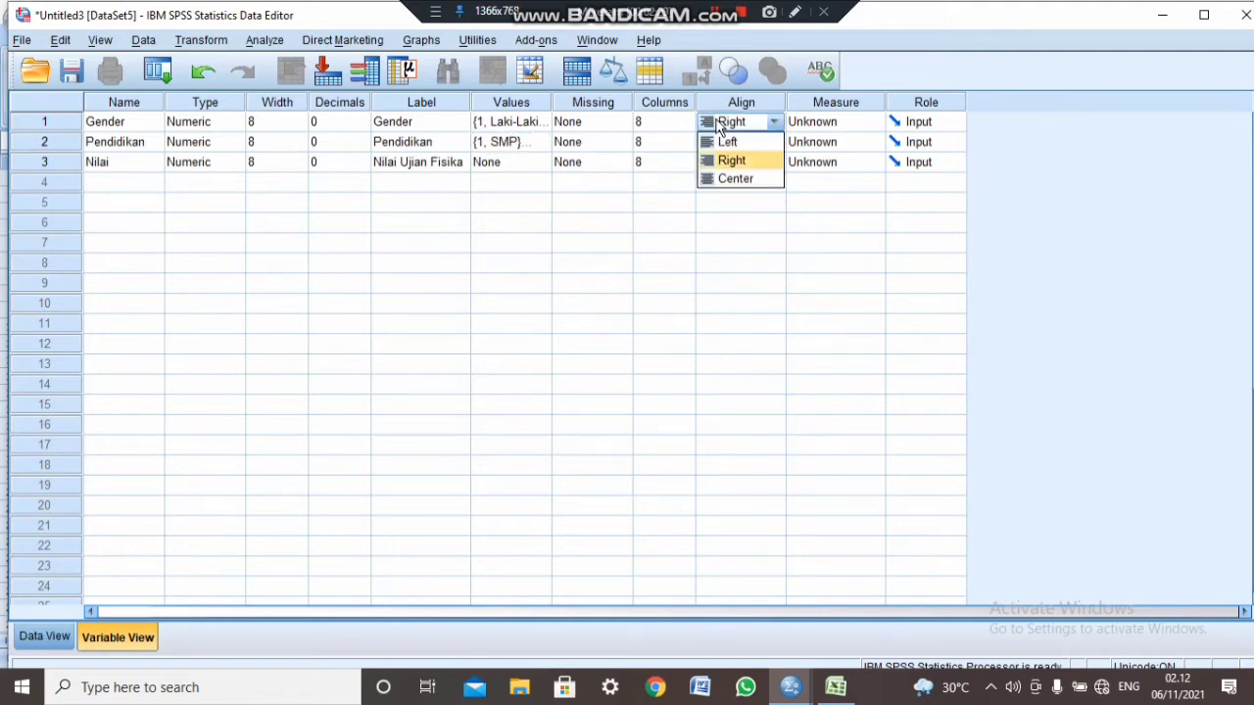
left_click(750, 179)
left_click(742, 145)
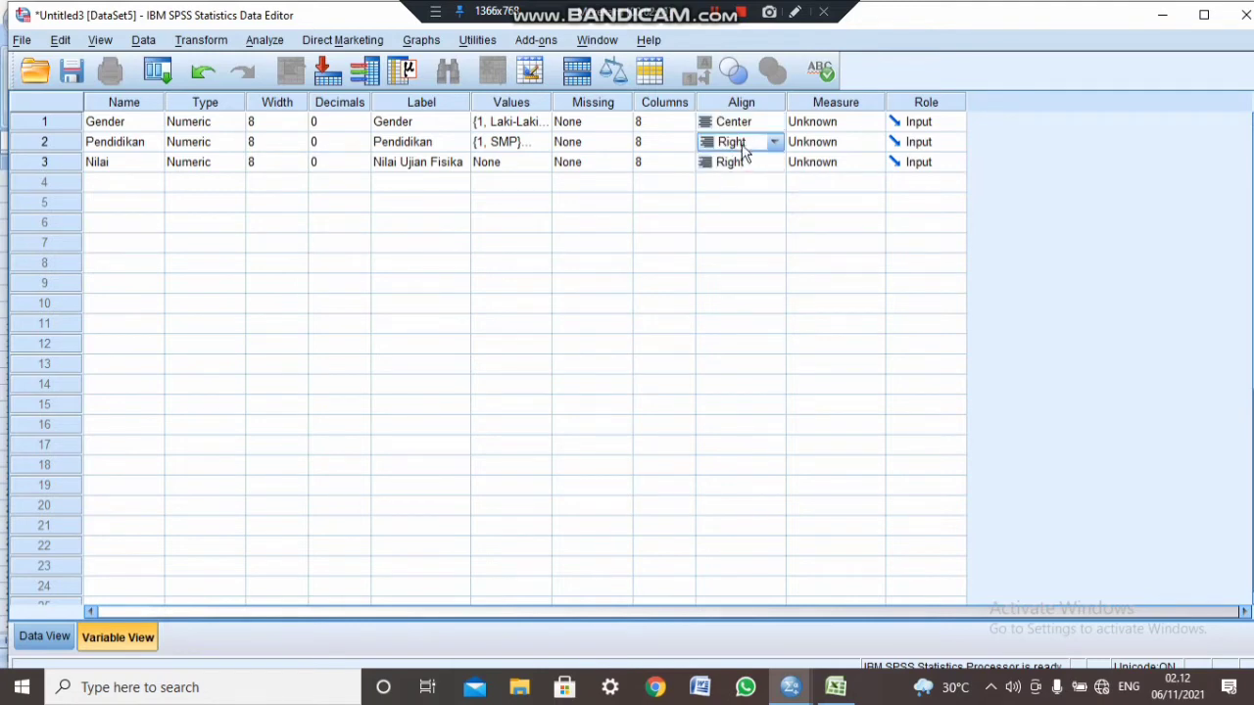
left_click(738, 149)
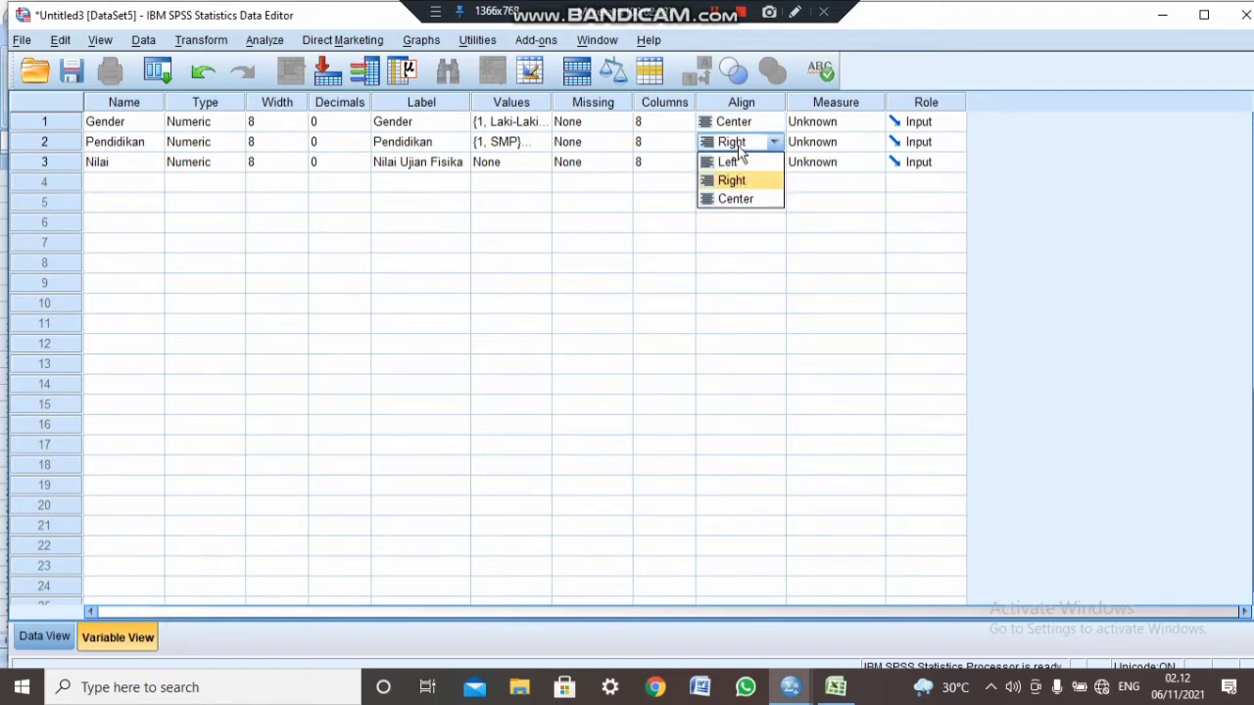
left_click(736, 199)
left_click(768, 167)
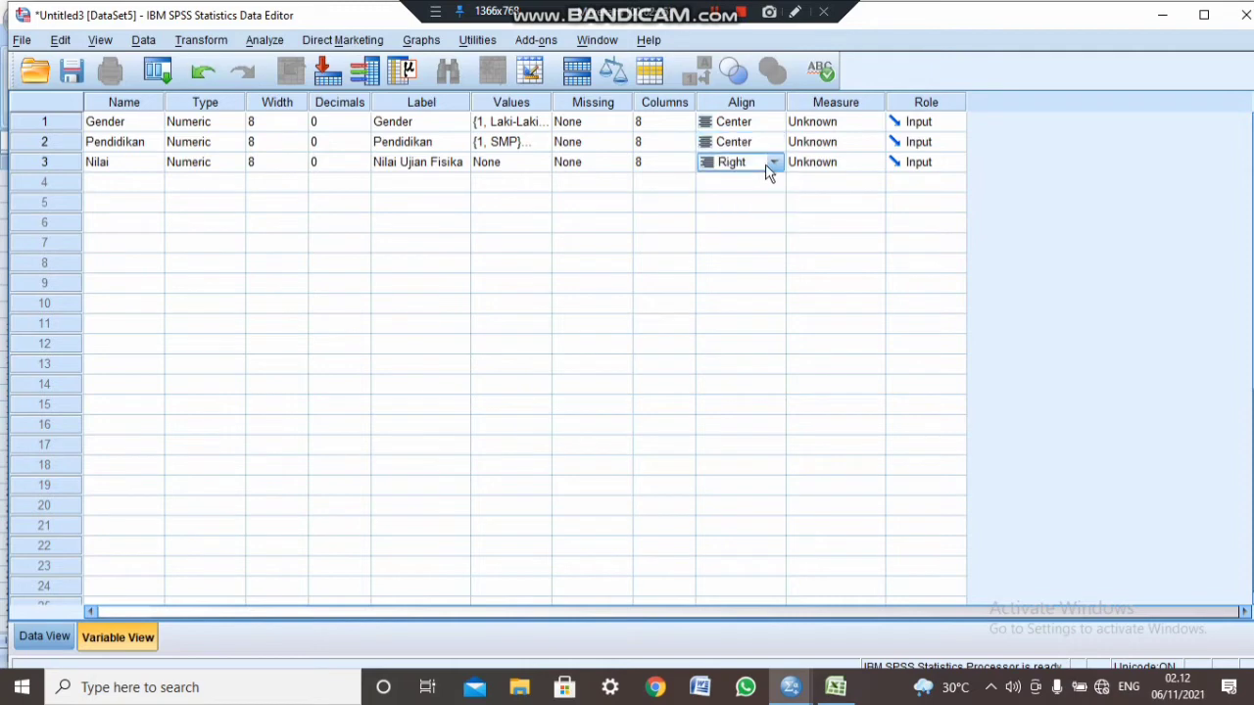
left_click(774, 165)
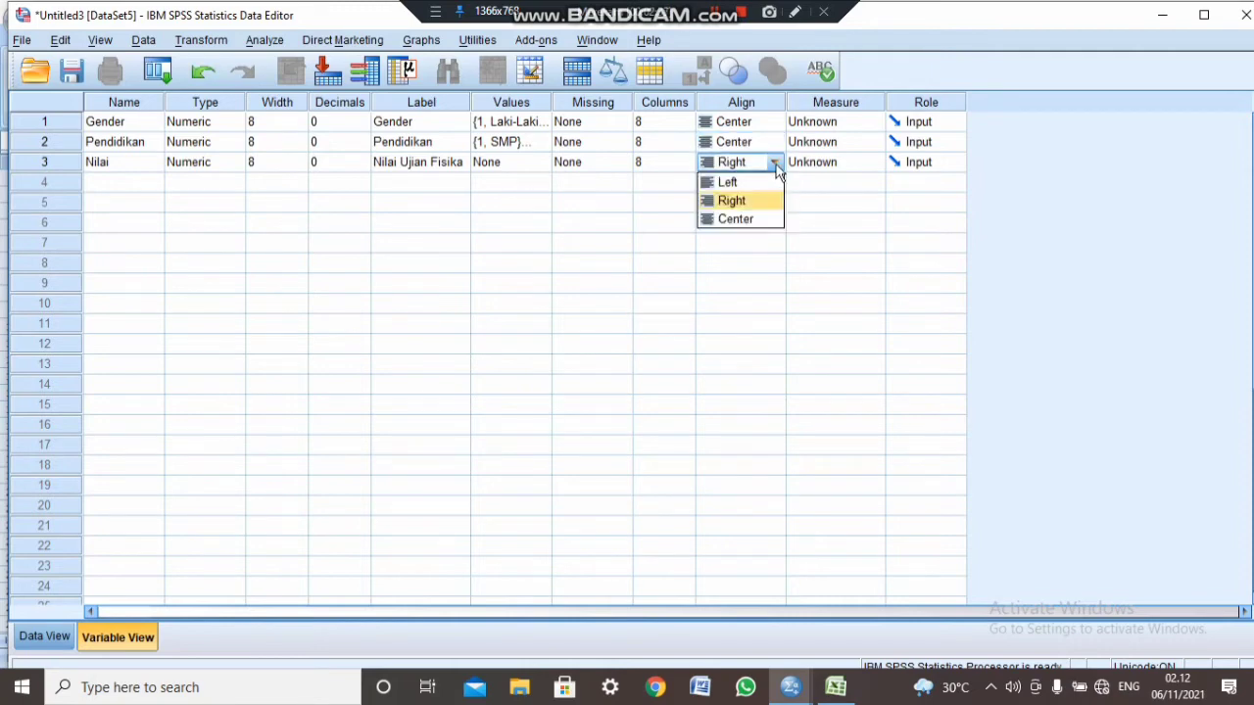
left_click(740, 219)
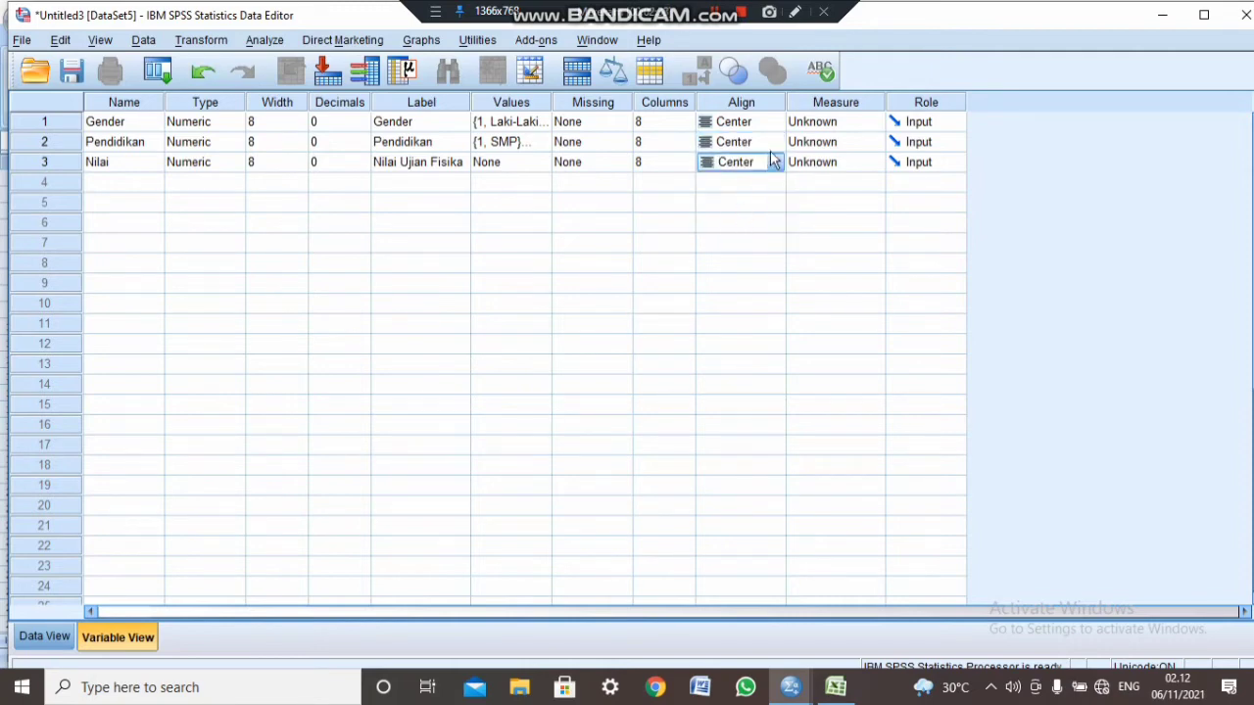
Set the measurement level of Gender and Pendidikan to Nominal and of Nilai to Scale.
left_click(827, 124)
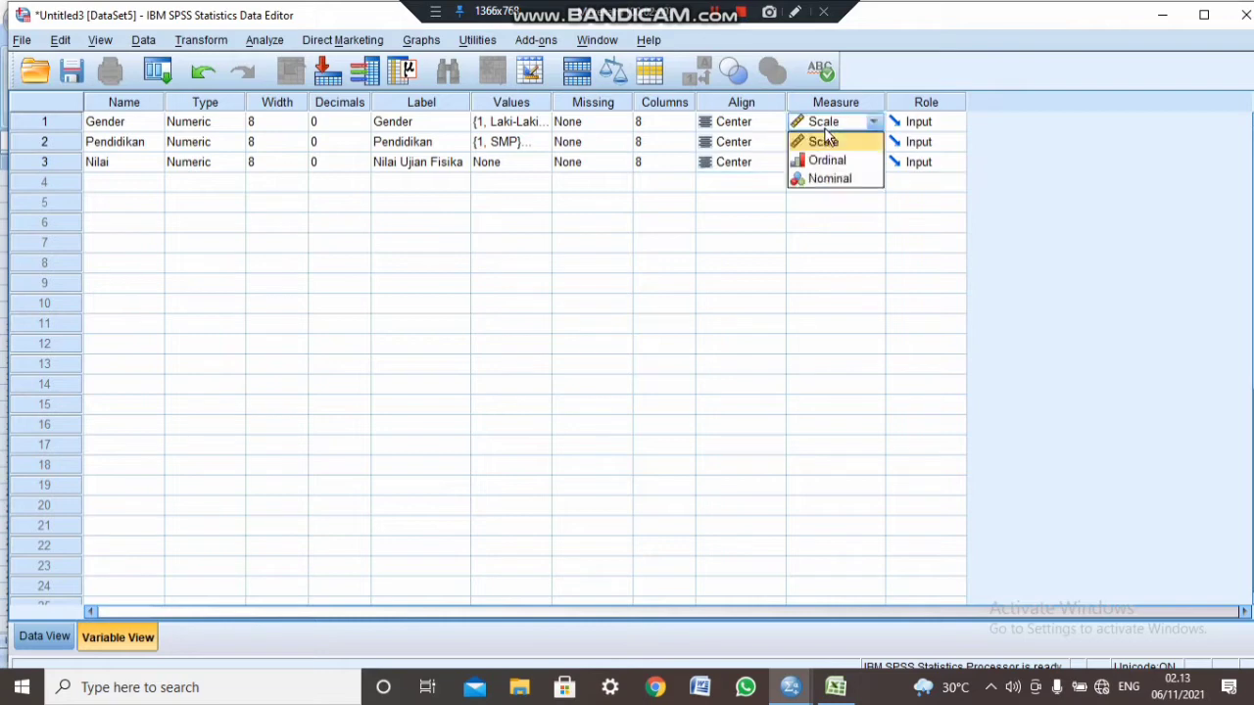
left_click(850, 184)
left_click(826, 145)
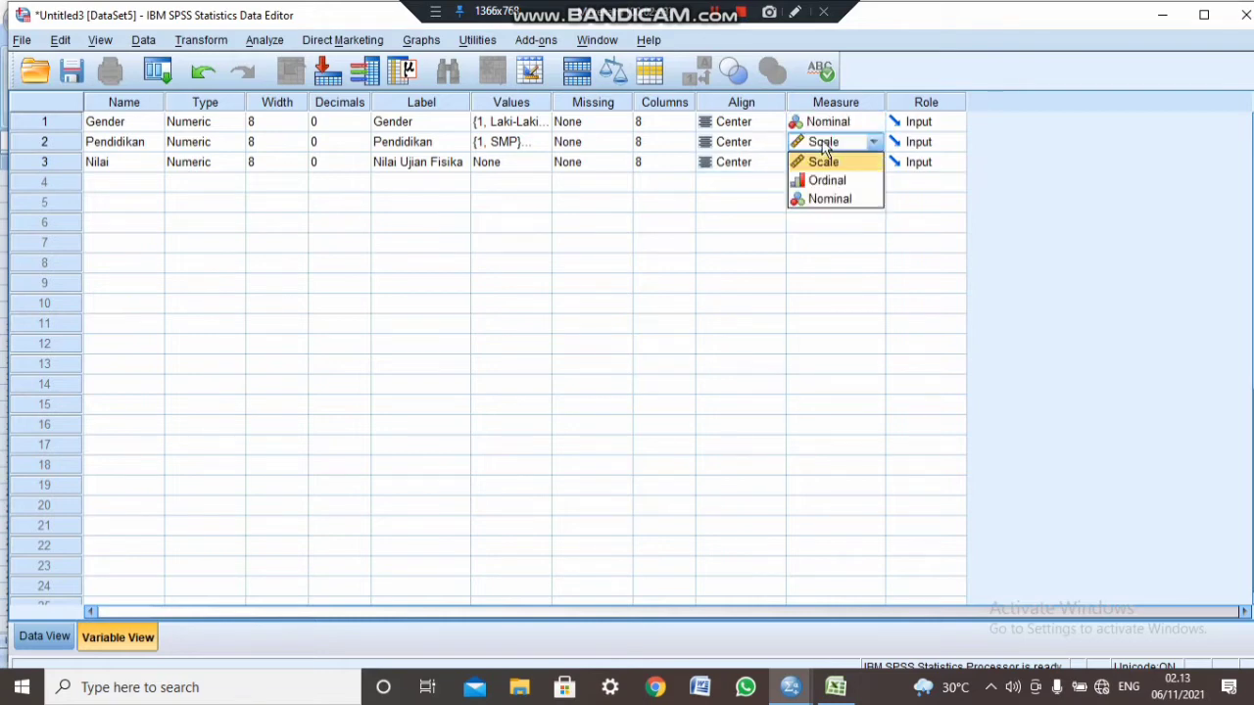
left_click(817, 198)
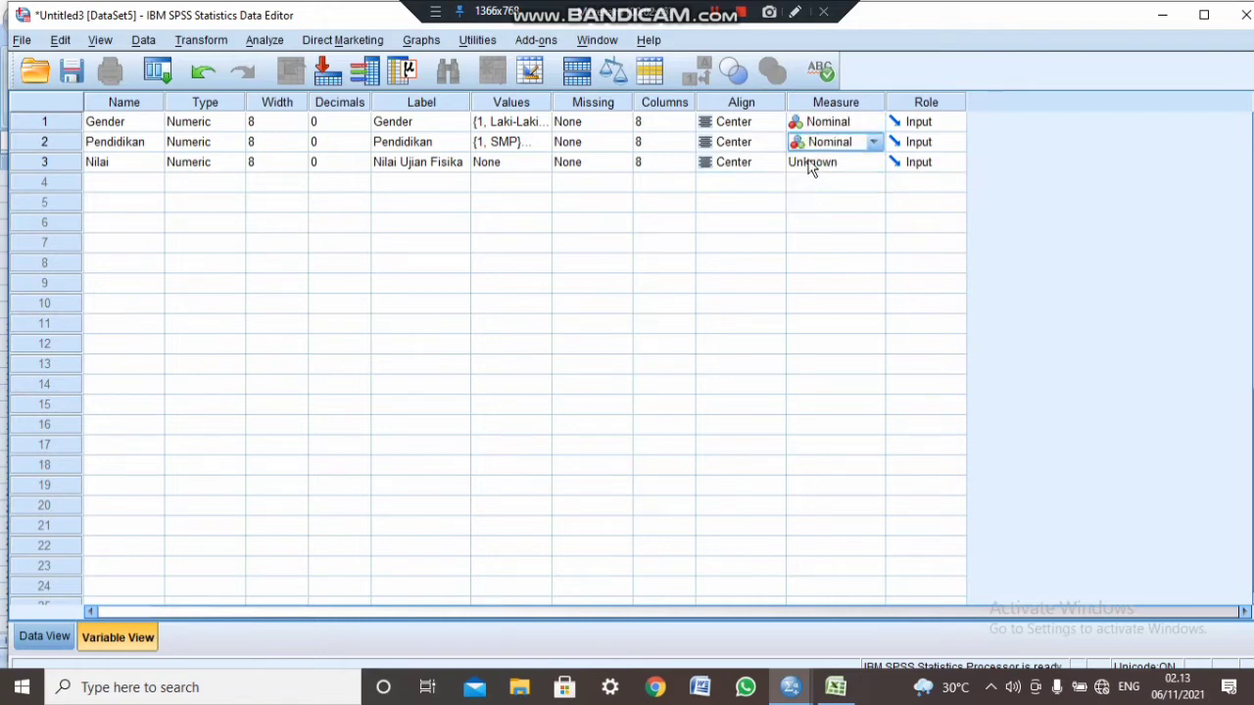
left_click(816, 162)
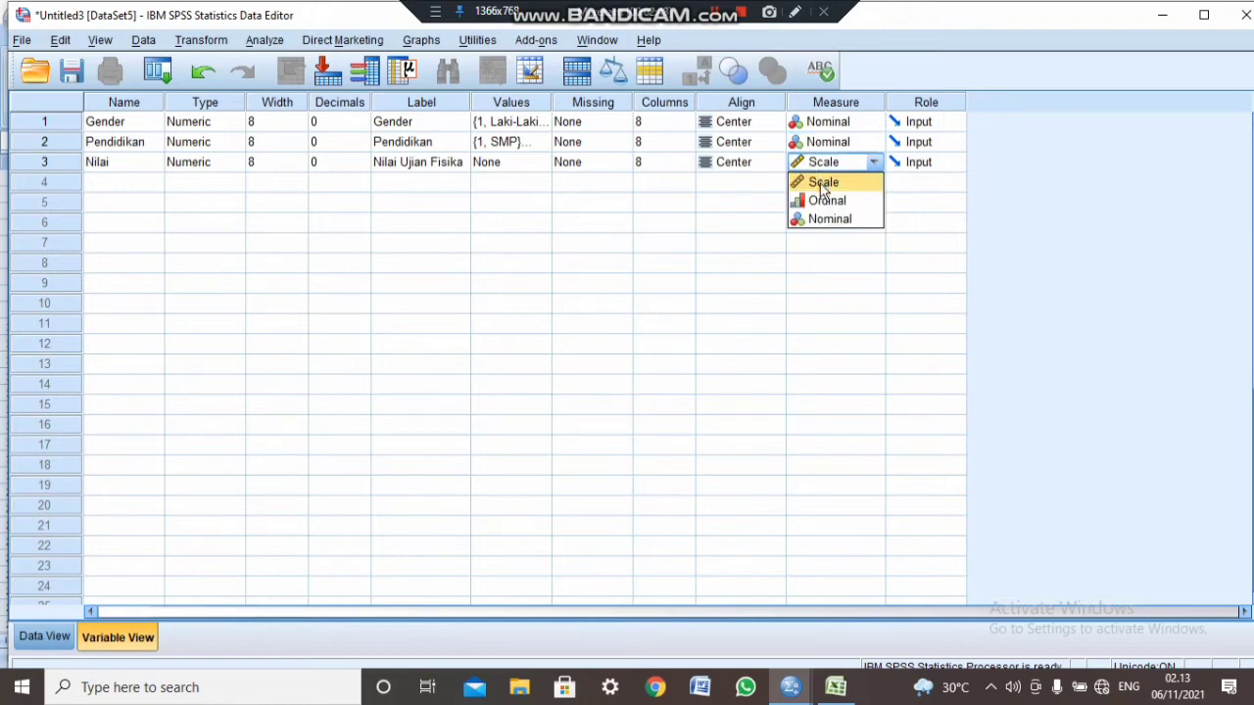
left_click(820, 183)
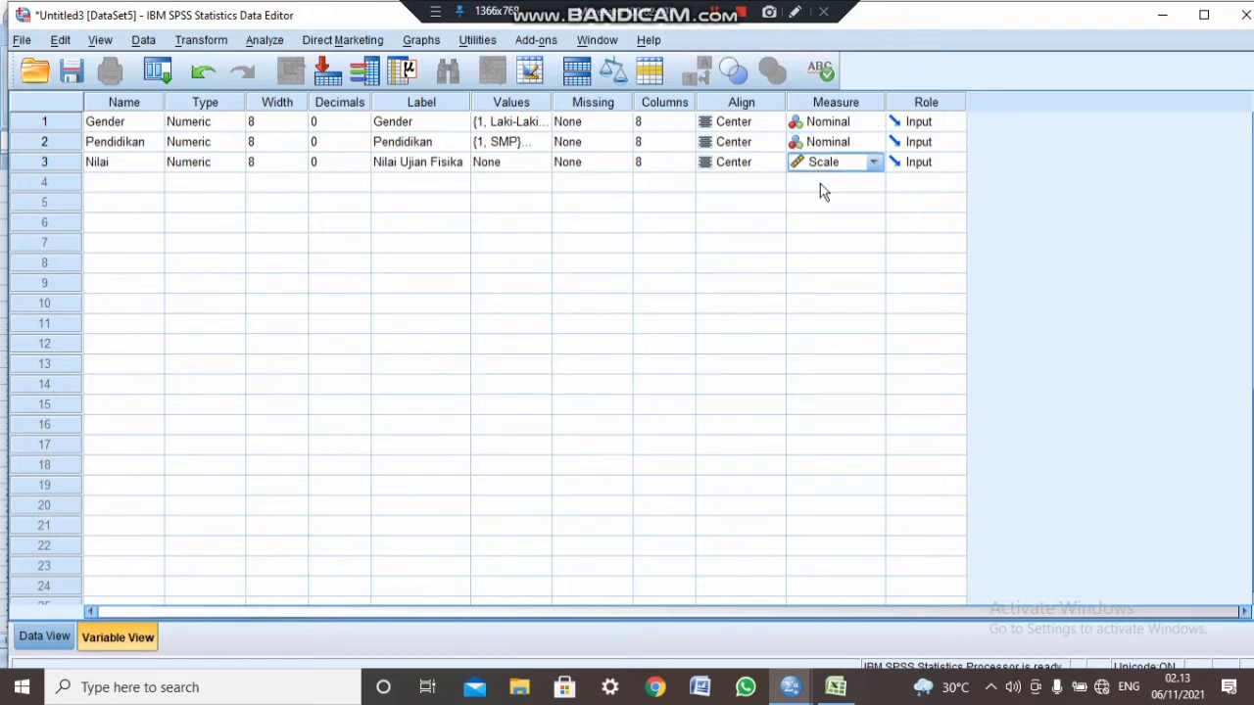
Show the empty data grid in SPSS, and copy the values in A2:C41 from the Excel sheet, without the header row.
left_click(41, 633)
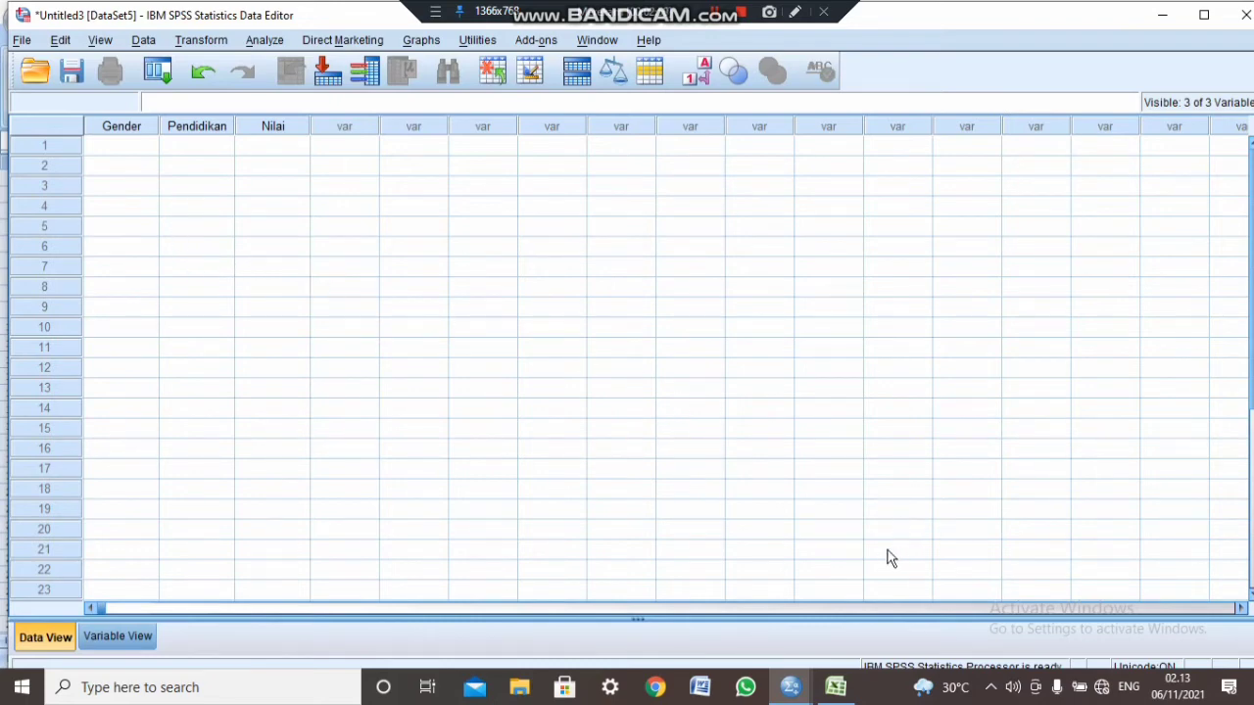
mouse_move(858, 686)
left_click(838, 688)
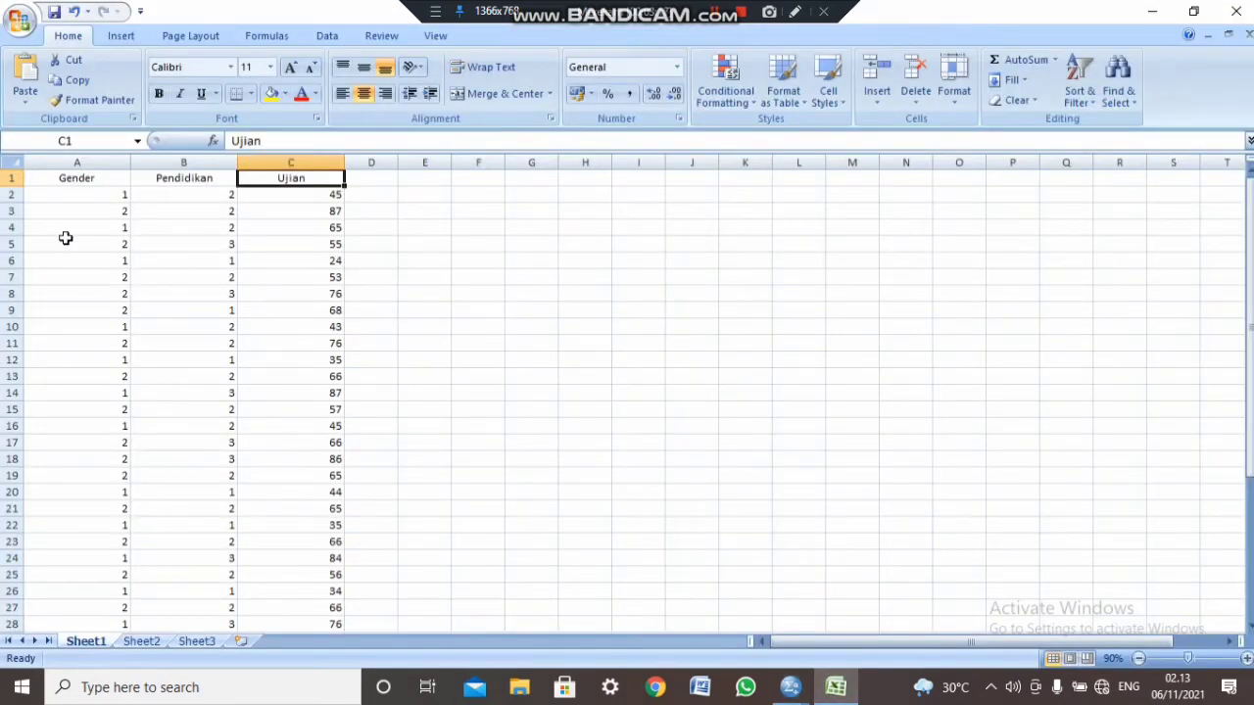
left_click_drag(50, 196, 262, 590)
right_click(261, 590)
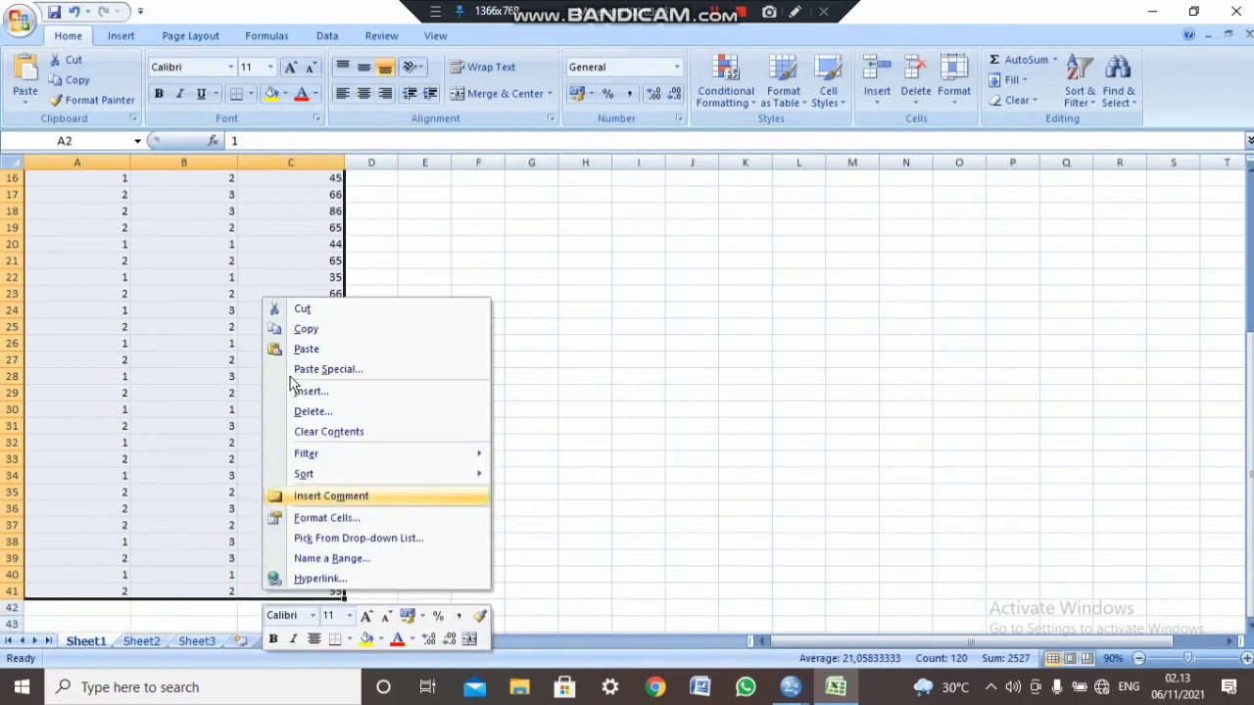
left_click(327, 332)
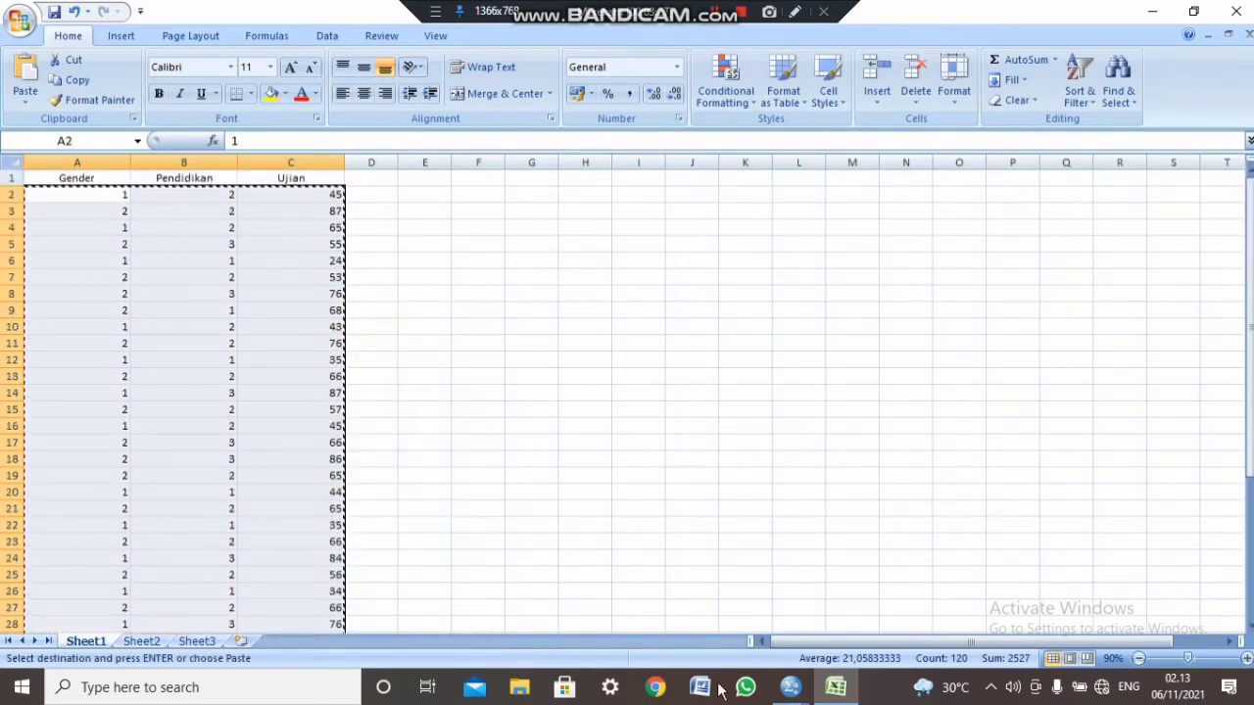
Switch back to the SPSS Data Editor and paste the copied values starting at the first Gender cell.
left_click(791, 689)
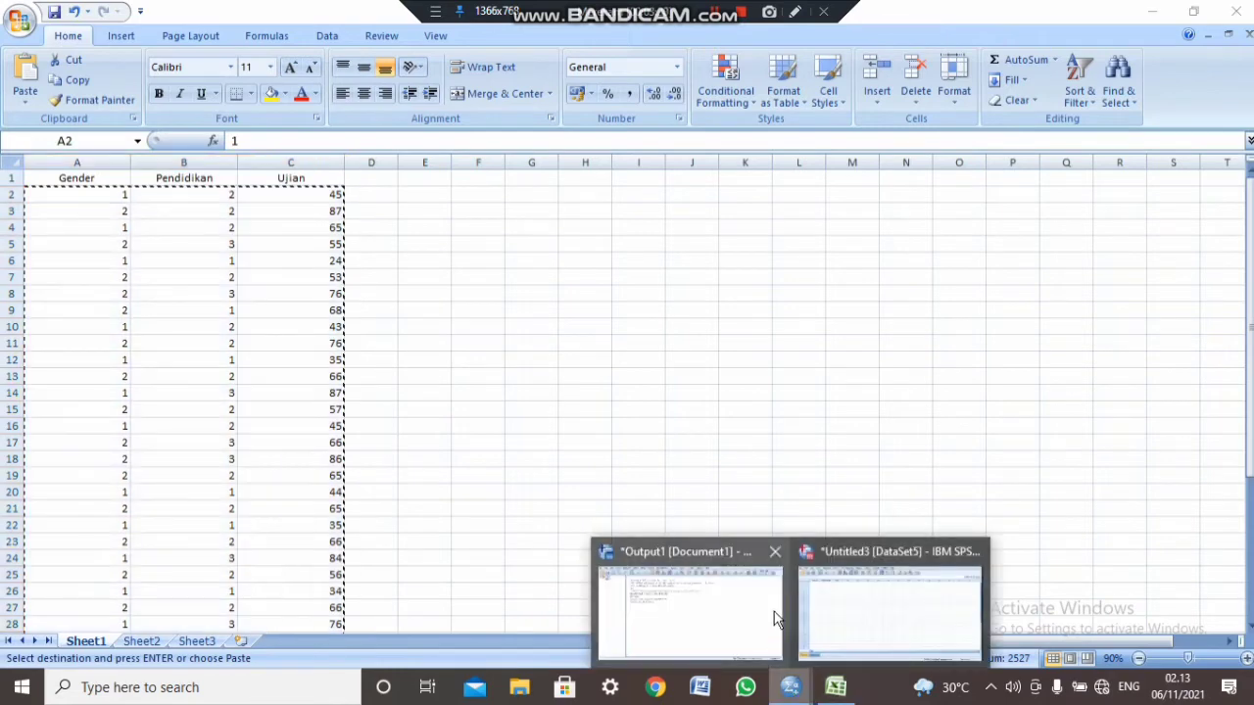
left_click(813, 598)
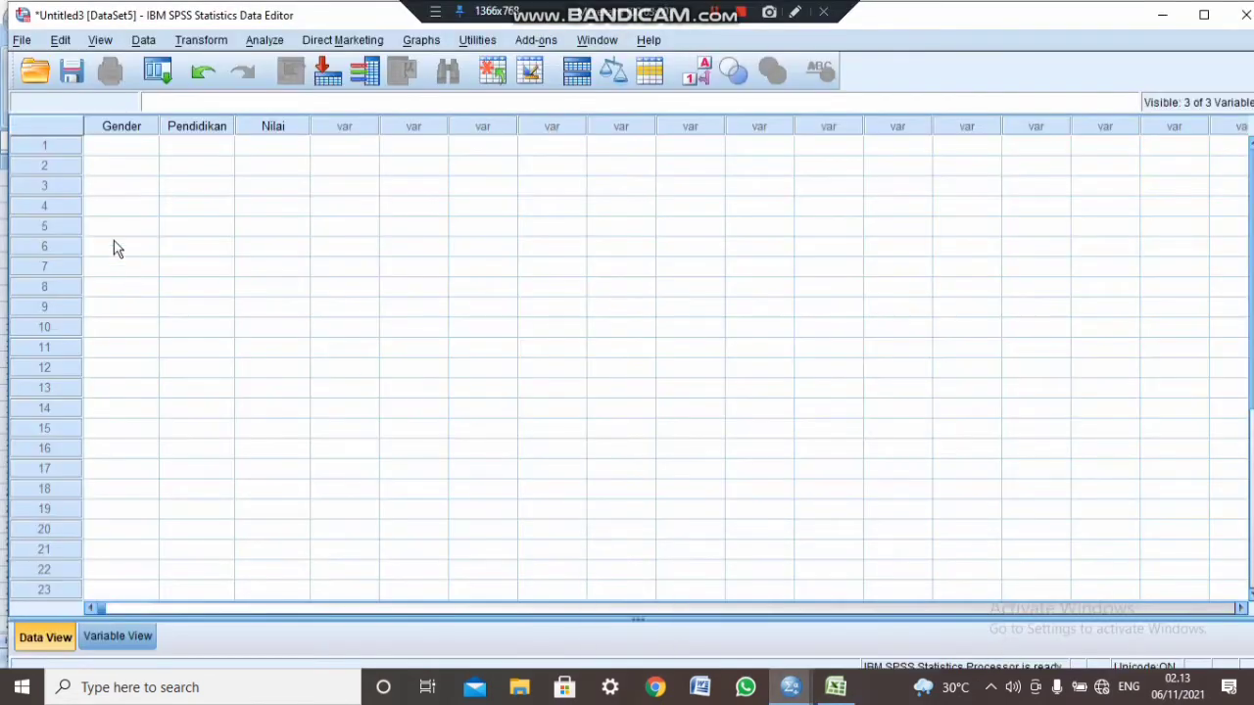
left_click(124, 152)
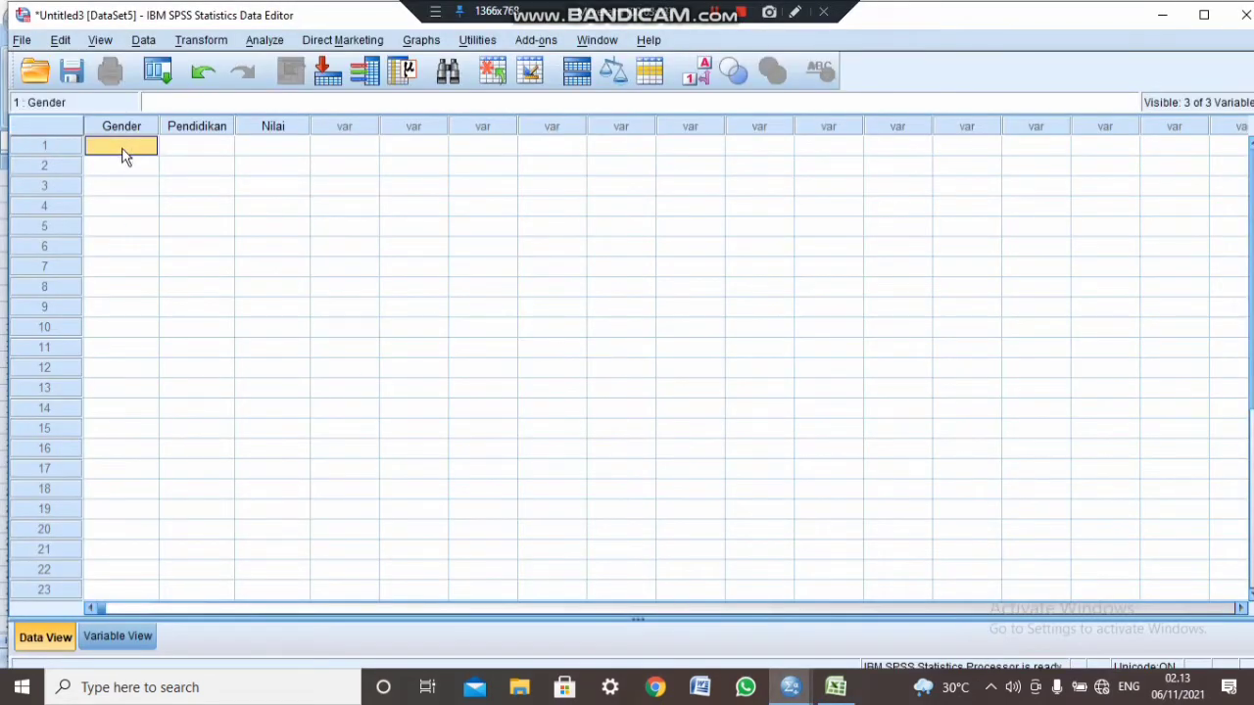
right_click(123, 154)
left_click(172, 210)
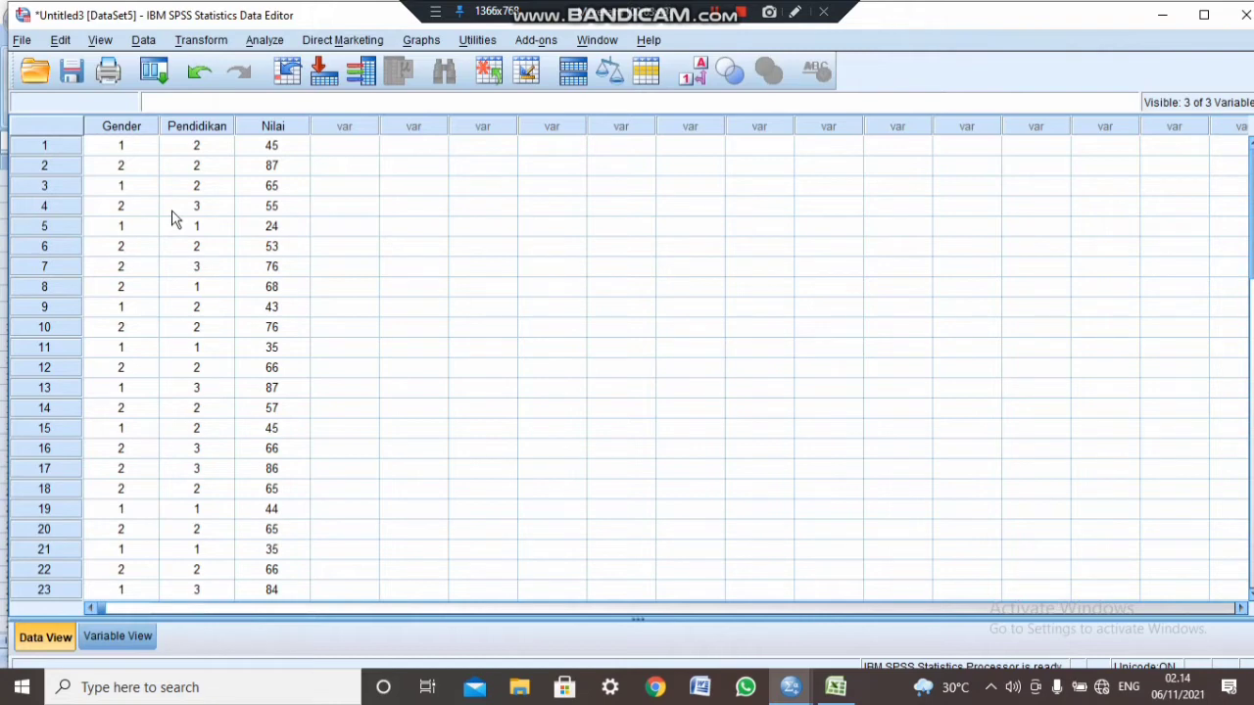
Start a General Linear Model Univariate analysis with Gender and Pendidikan as fixed factors and Nilai Ujian Fisika as the dependent variable.
left_click(257, 40)
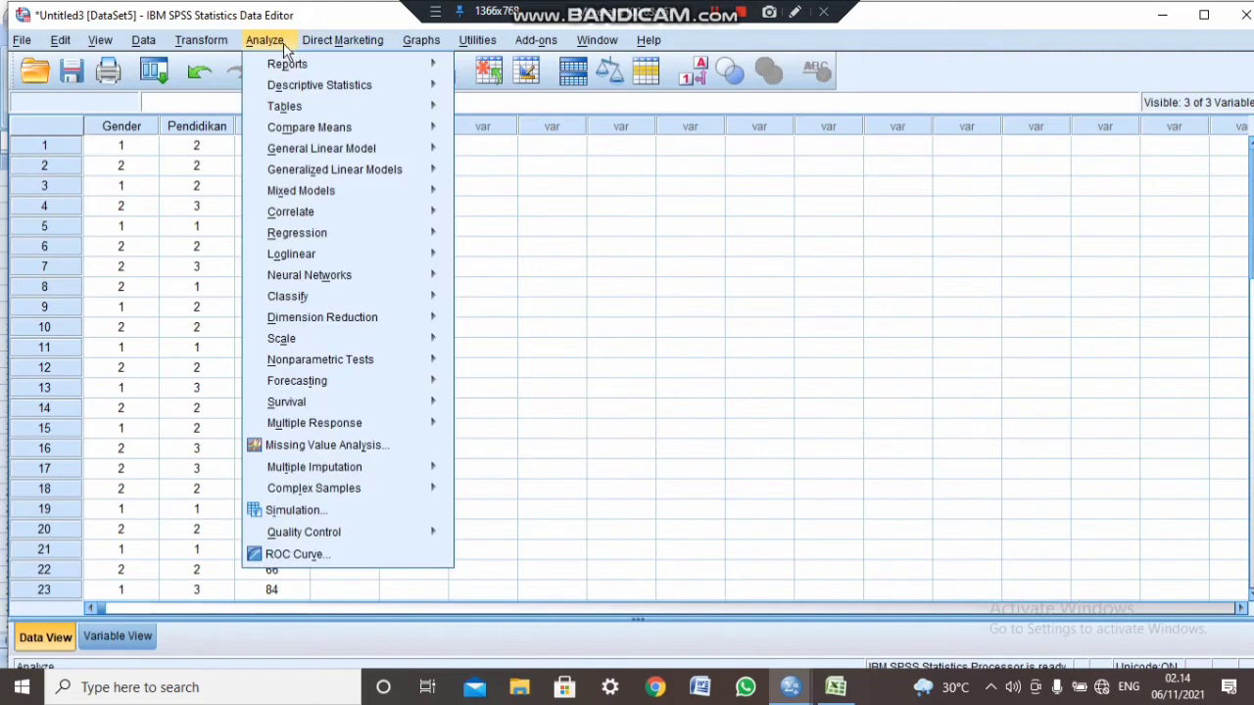
left_click(283, 43)
left_click(283, 43)
mouse_move(331, 147)
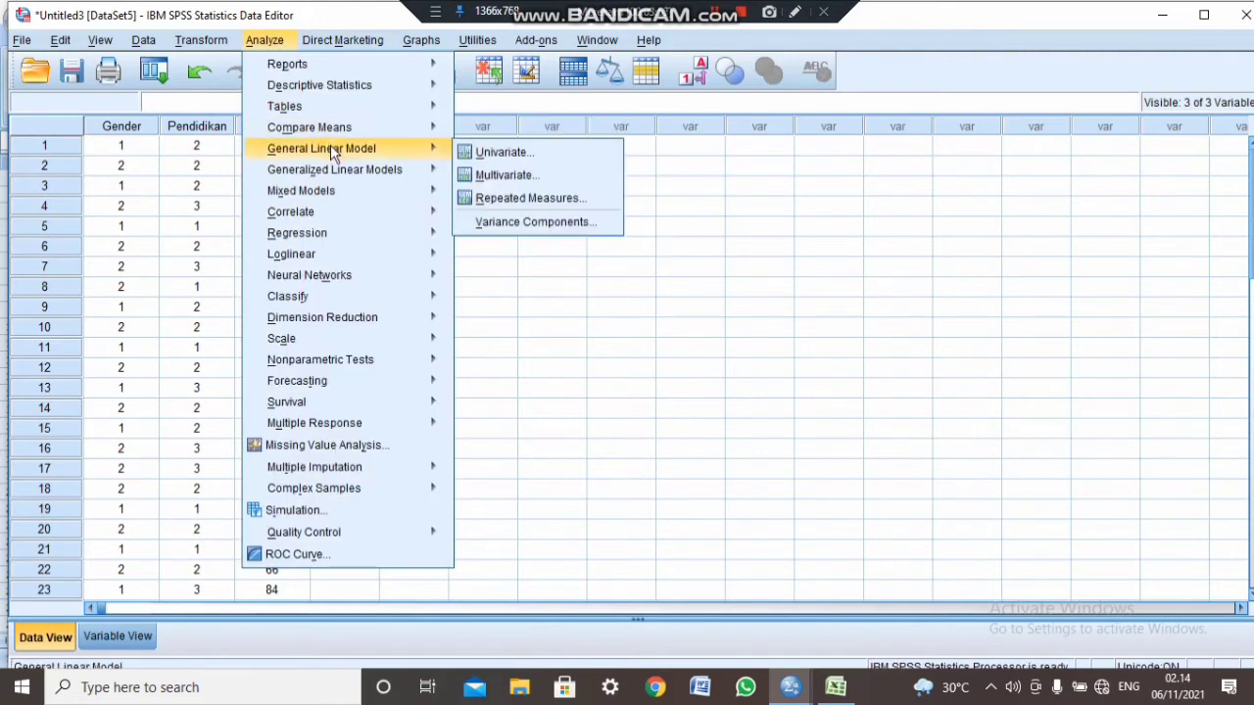
left_click(491, 160)
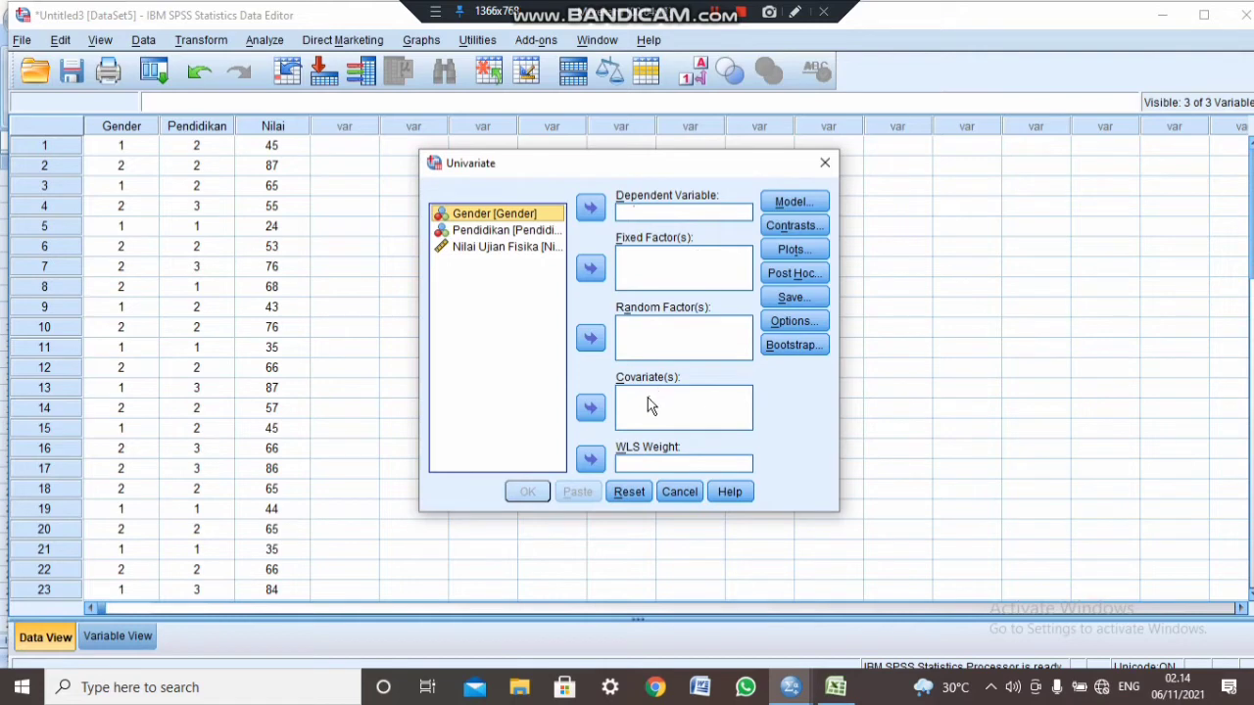
left_click(590, 268)
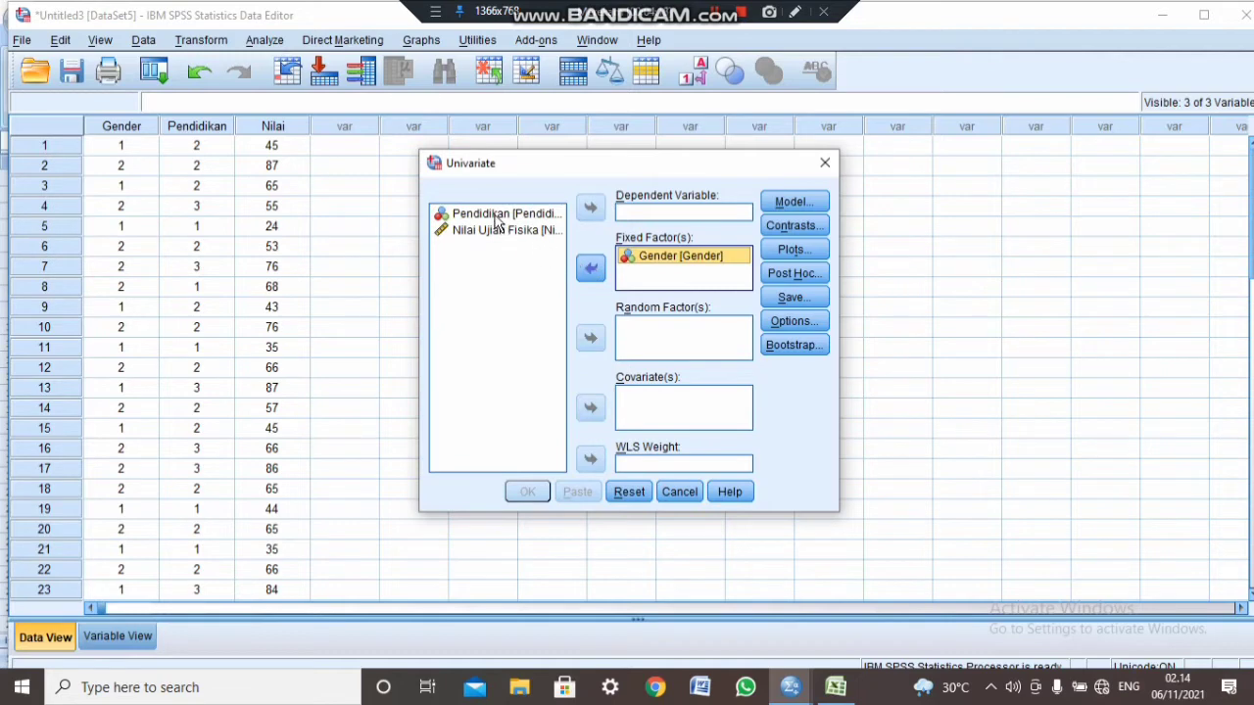
left_click(497, 218)
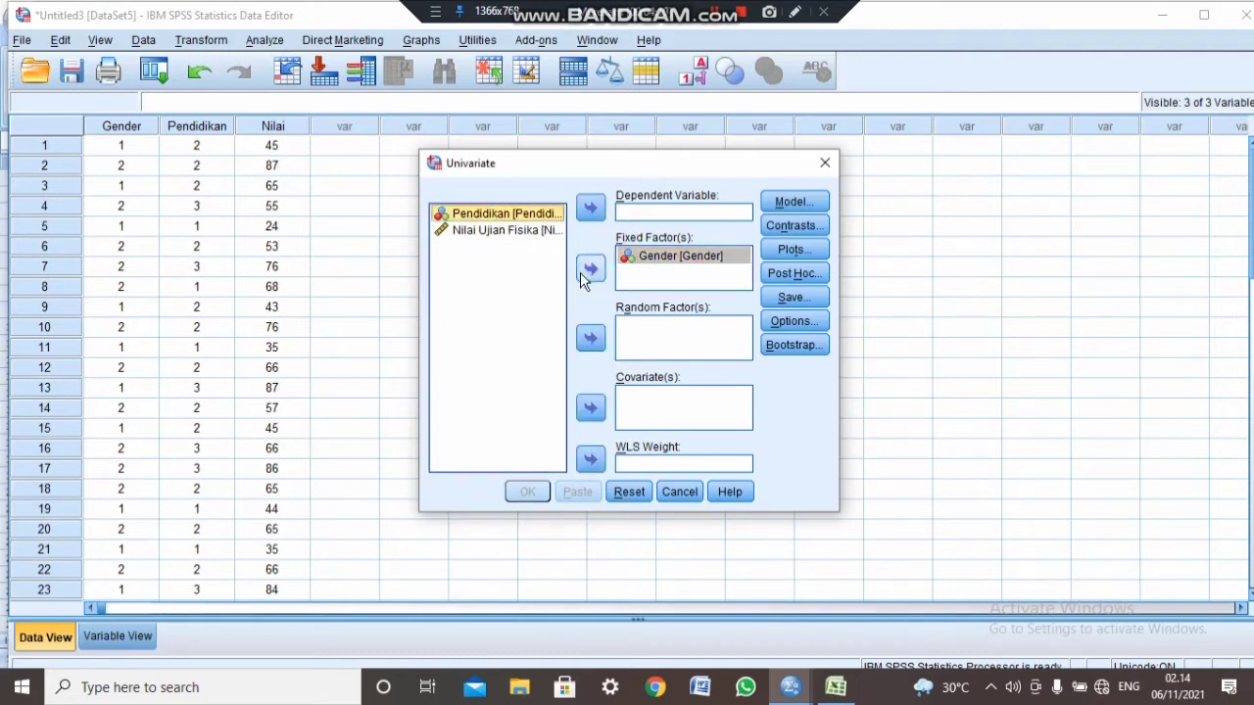
left_click(589, 268)
left_click(500, 218)
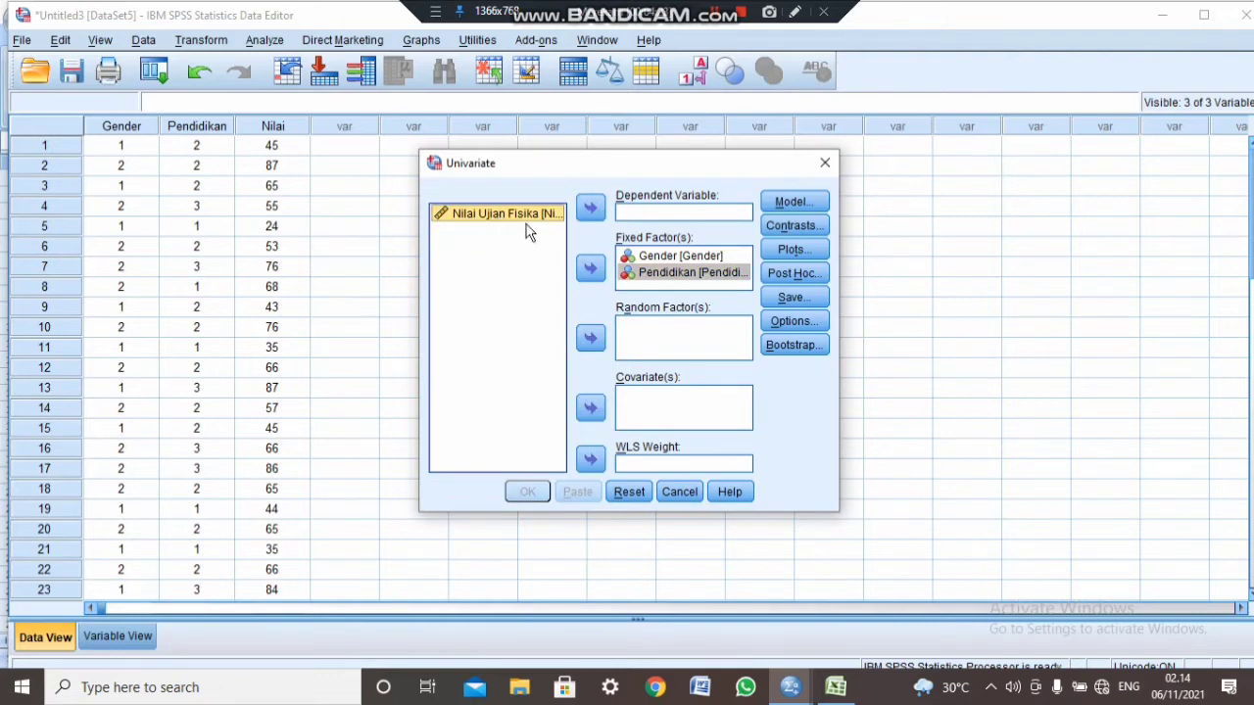
left_click(588, 210)
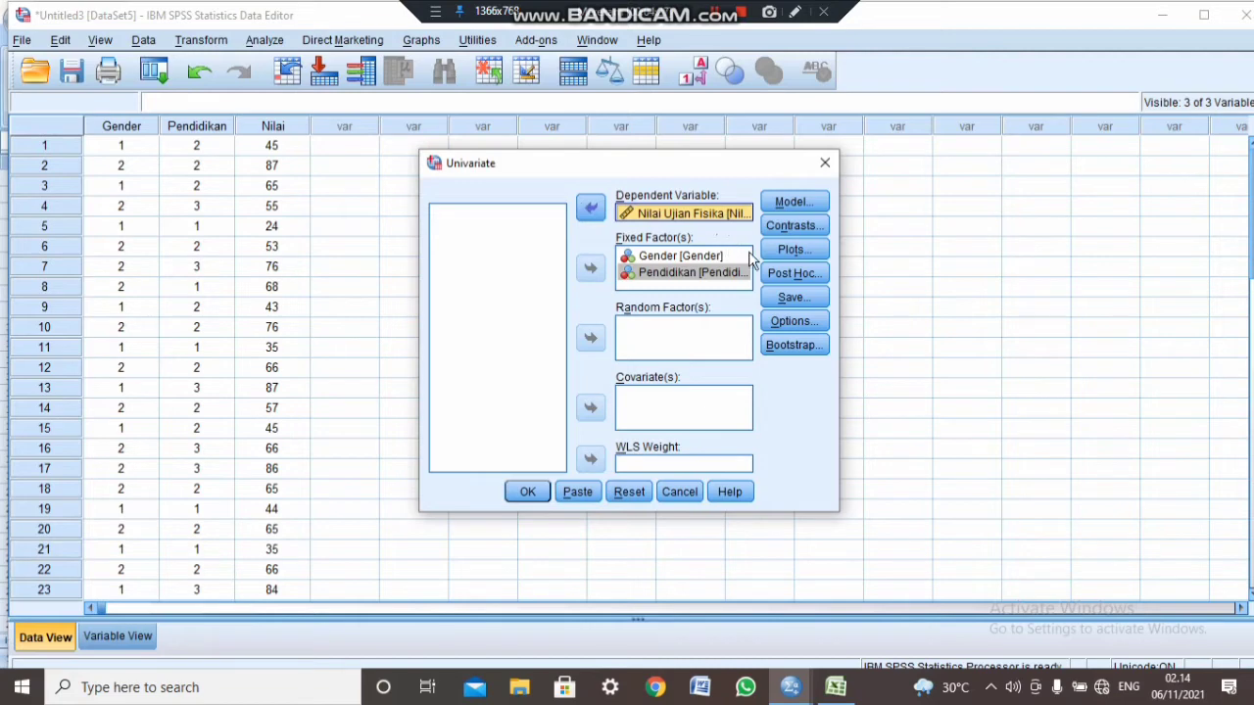
Request the Tukey post hoc test for Pendidikan and open the options of the Univariate analysis.
left_click(793, 276)
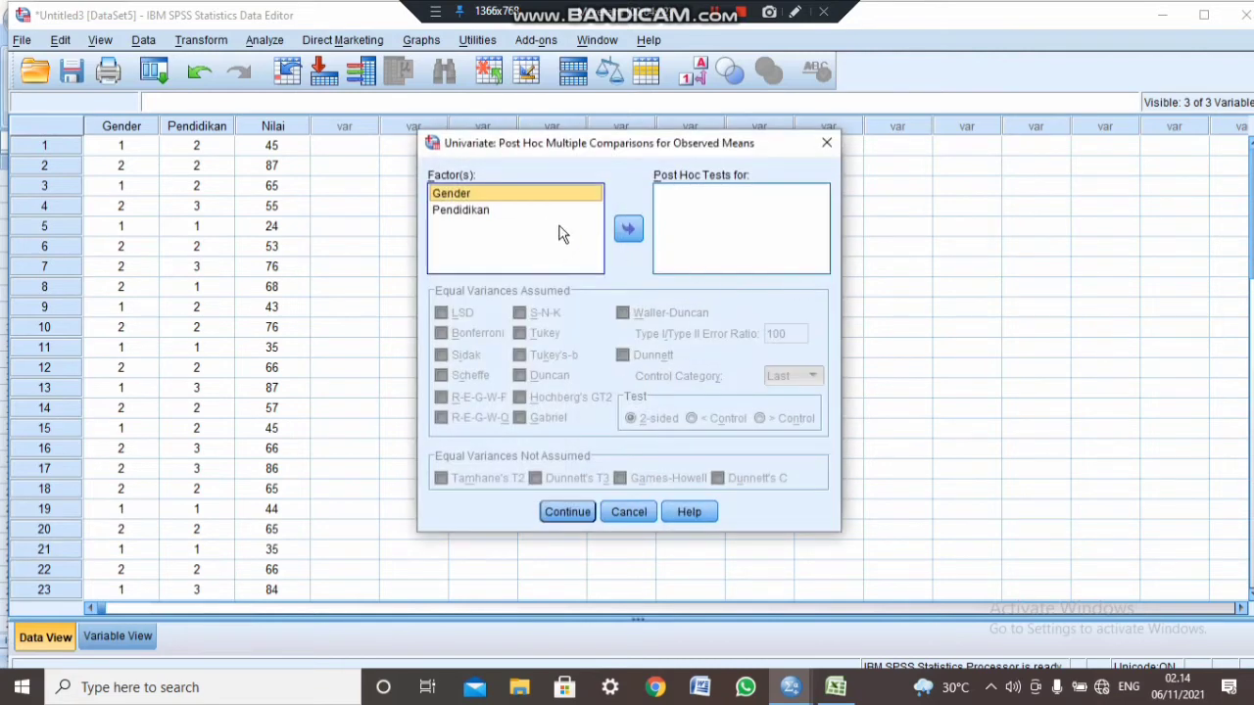
left_click(479, 211)
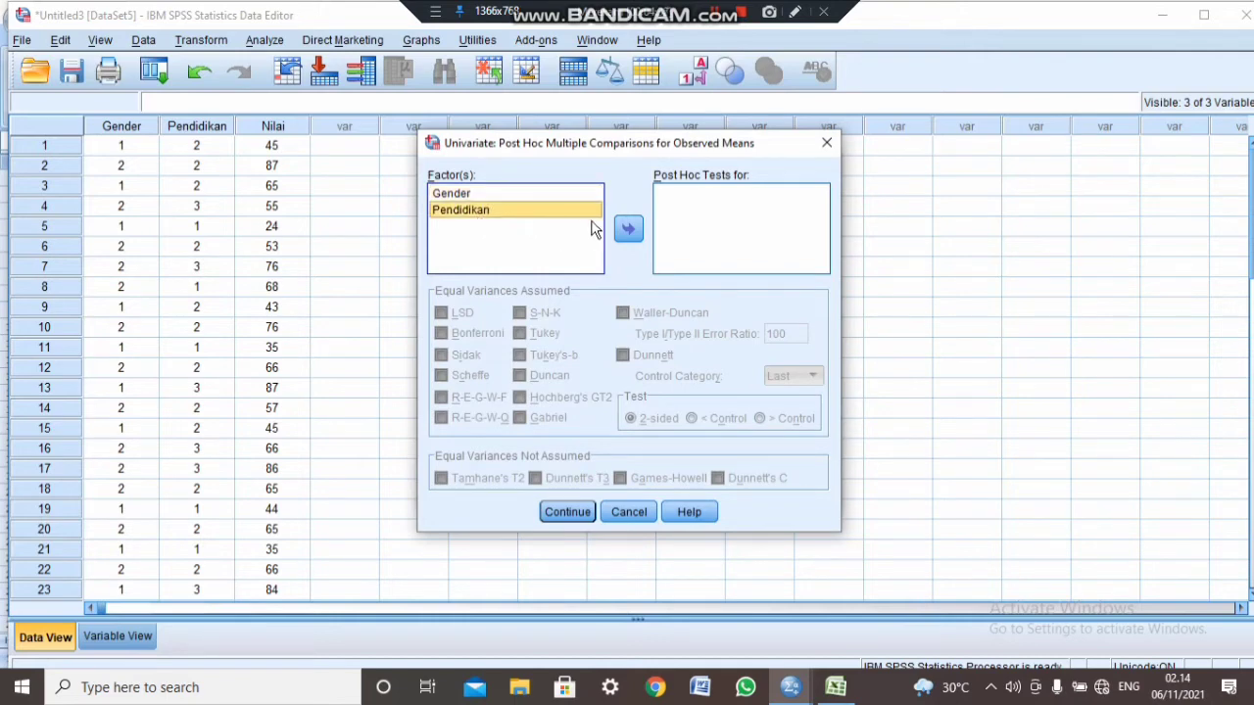
left_click(628, 228)
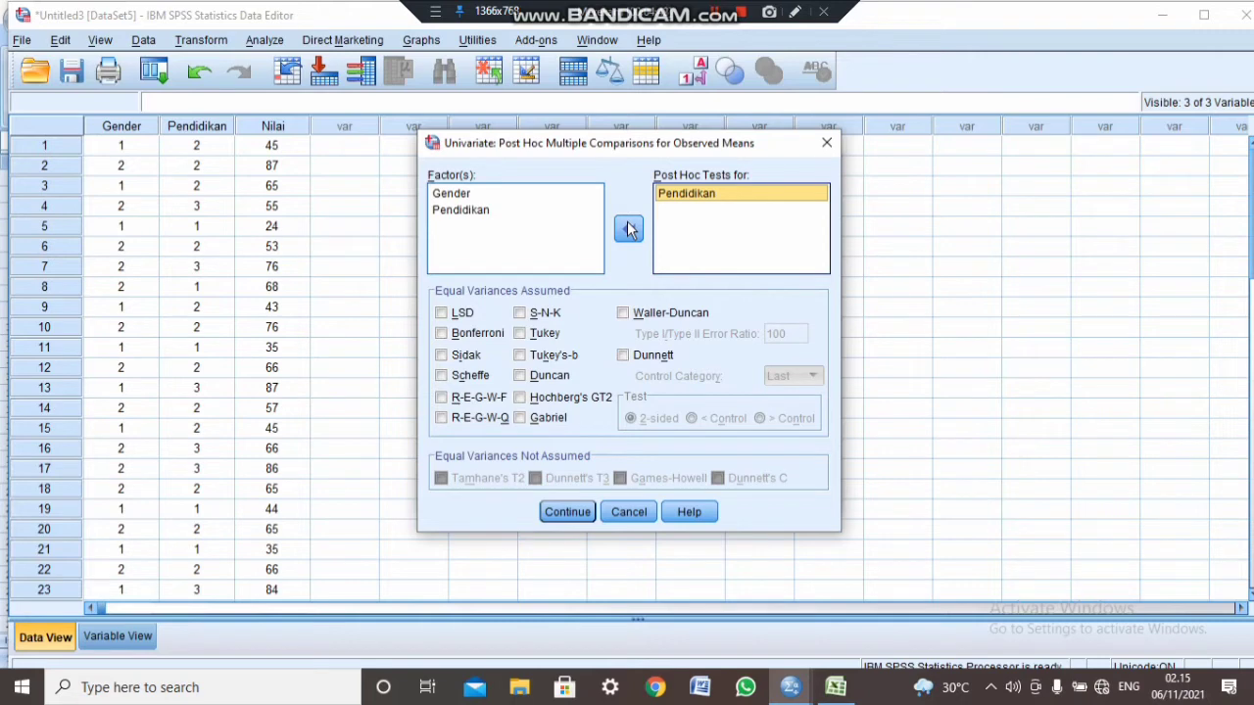
left_click(549, 334)
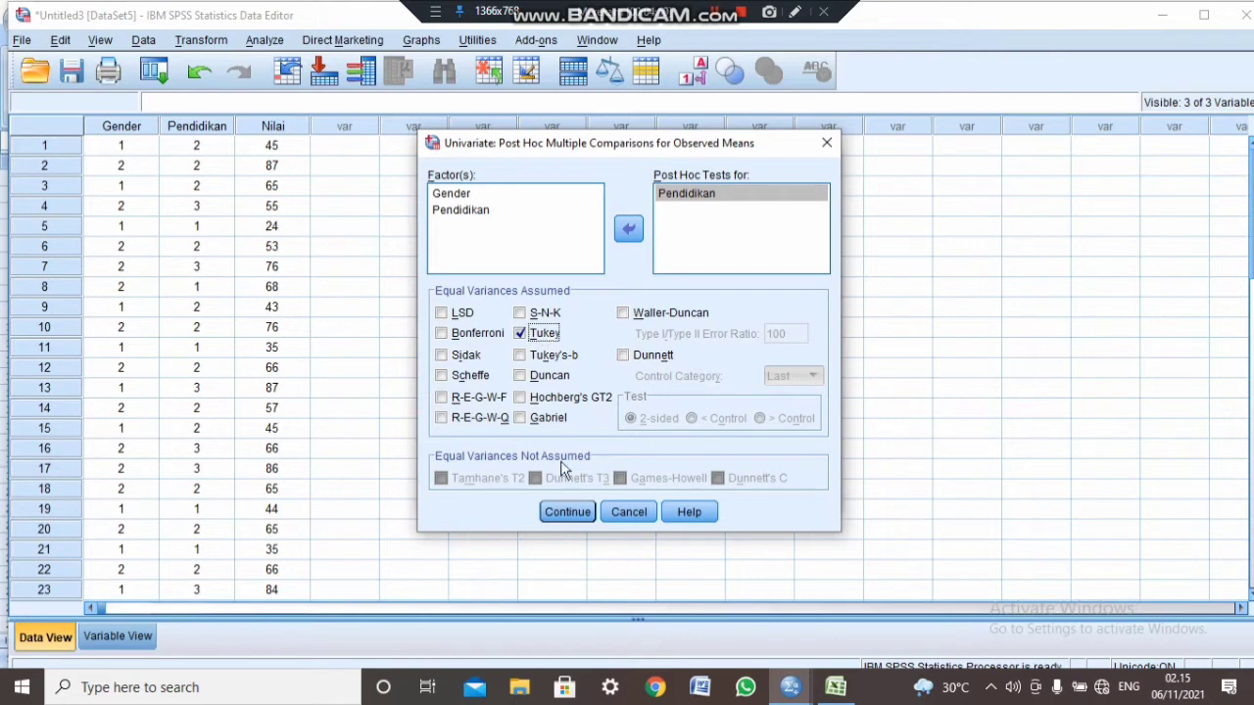
left_click(576, 514)
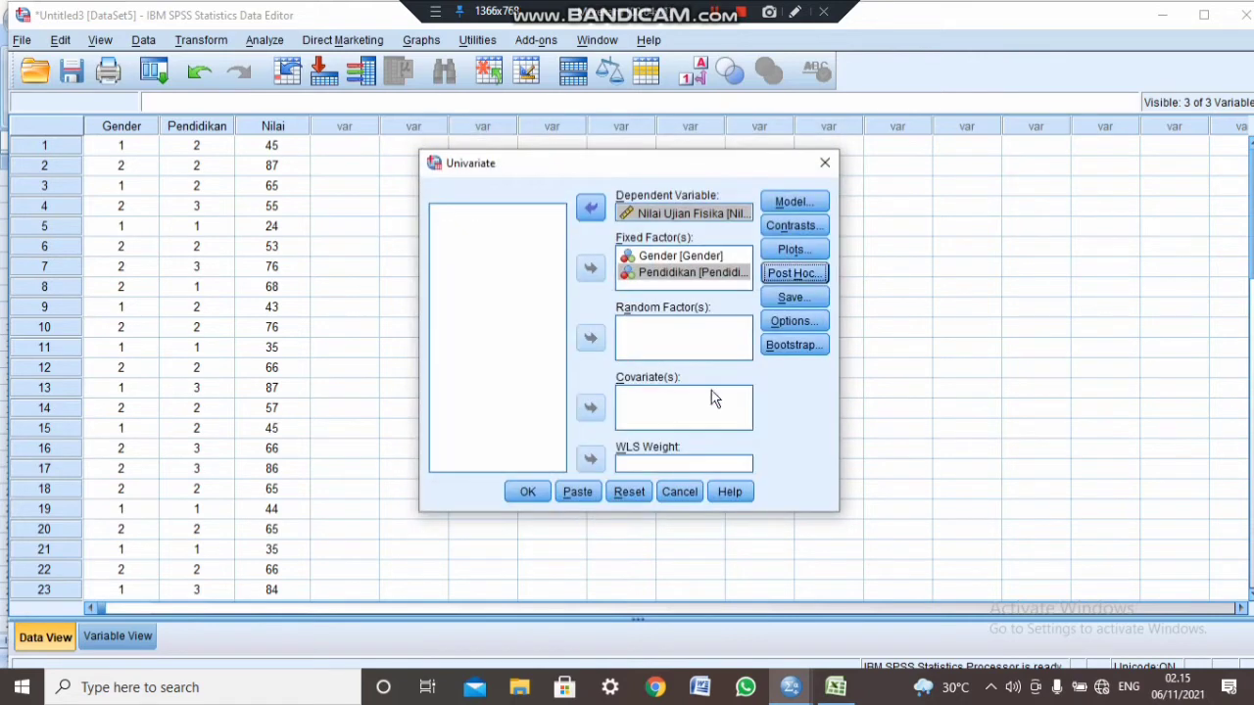
left_click(786, 321)
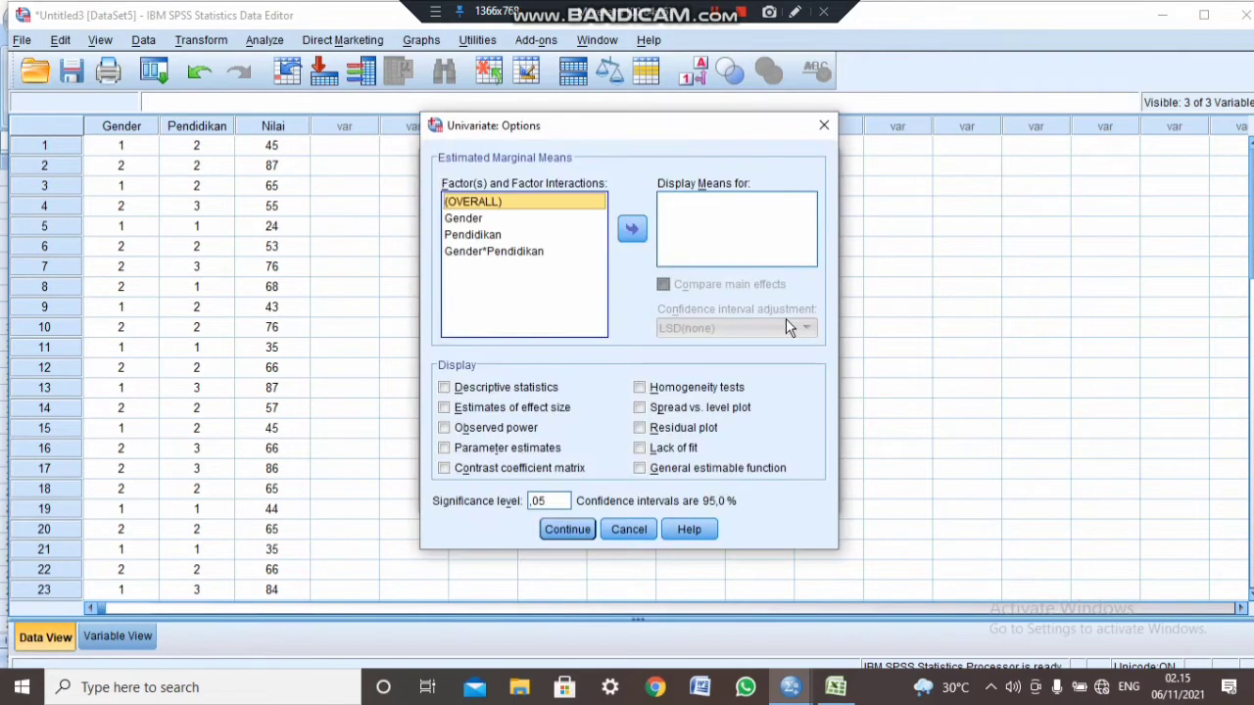
left_click(505, 219)
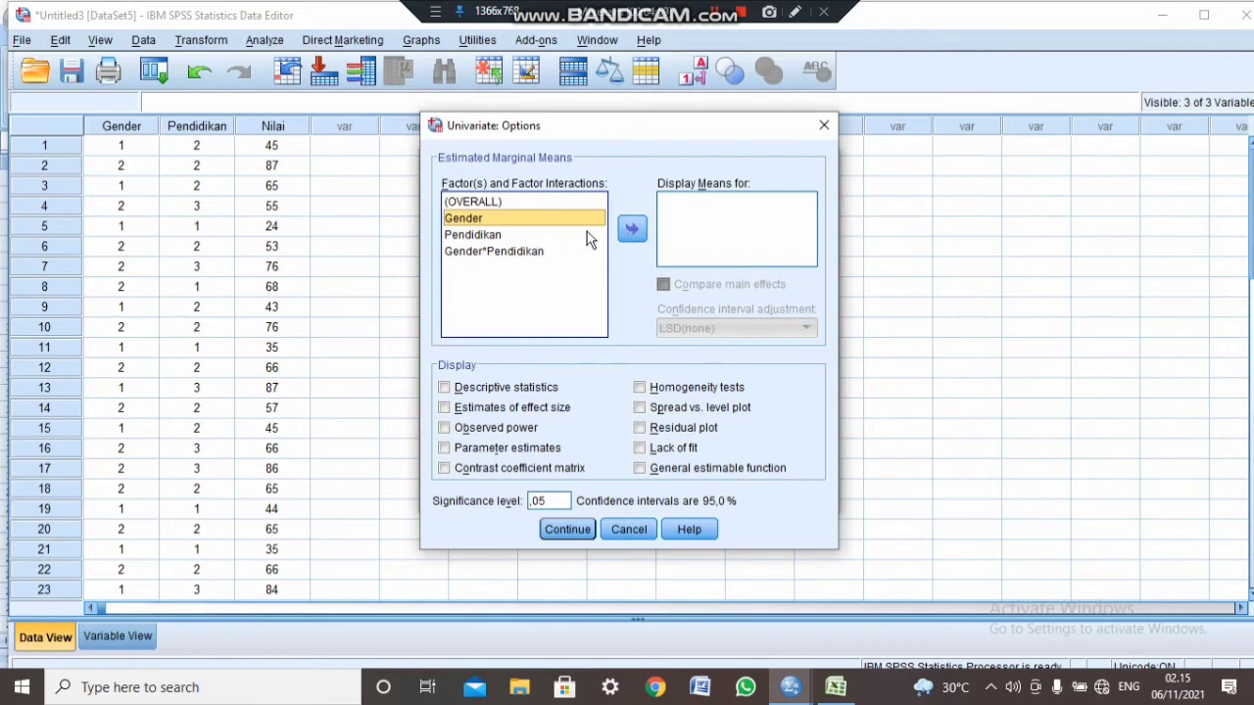
double_click(592, 235)
left_click(535, 235)
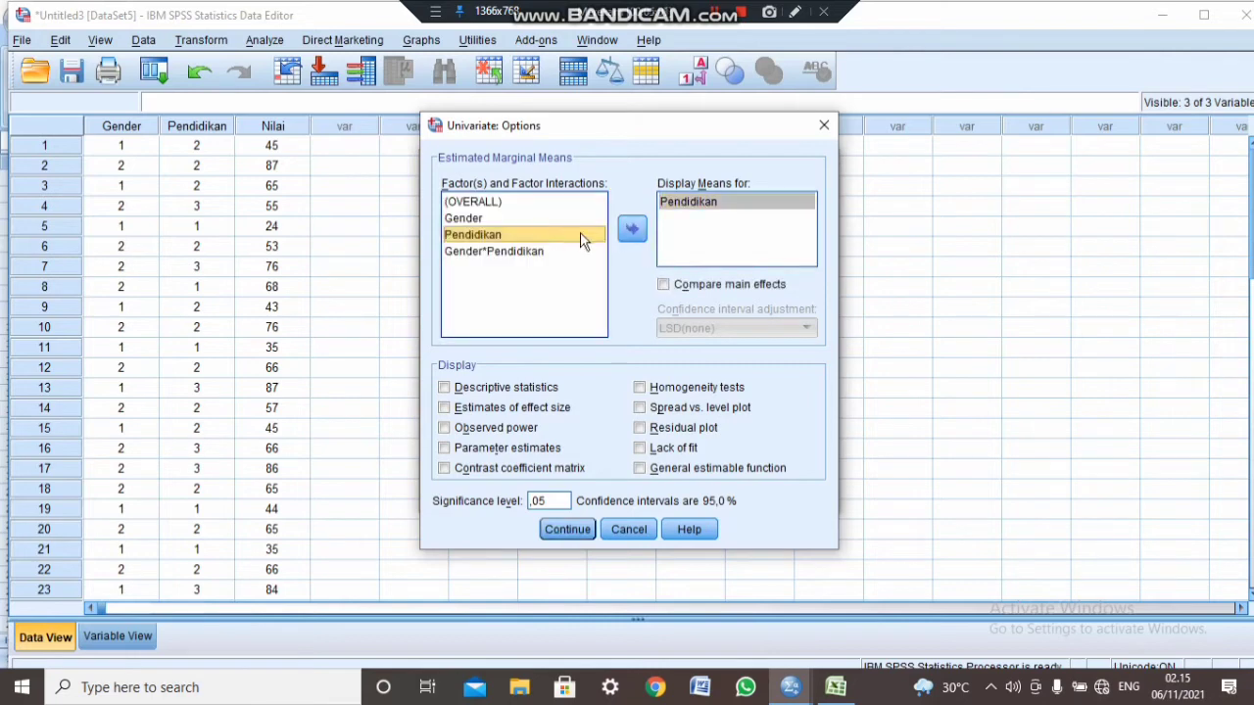
left_click(712, 203)
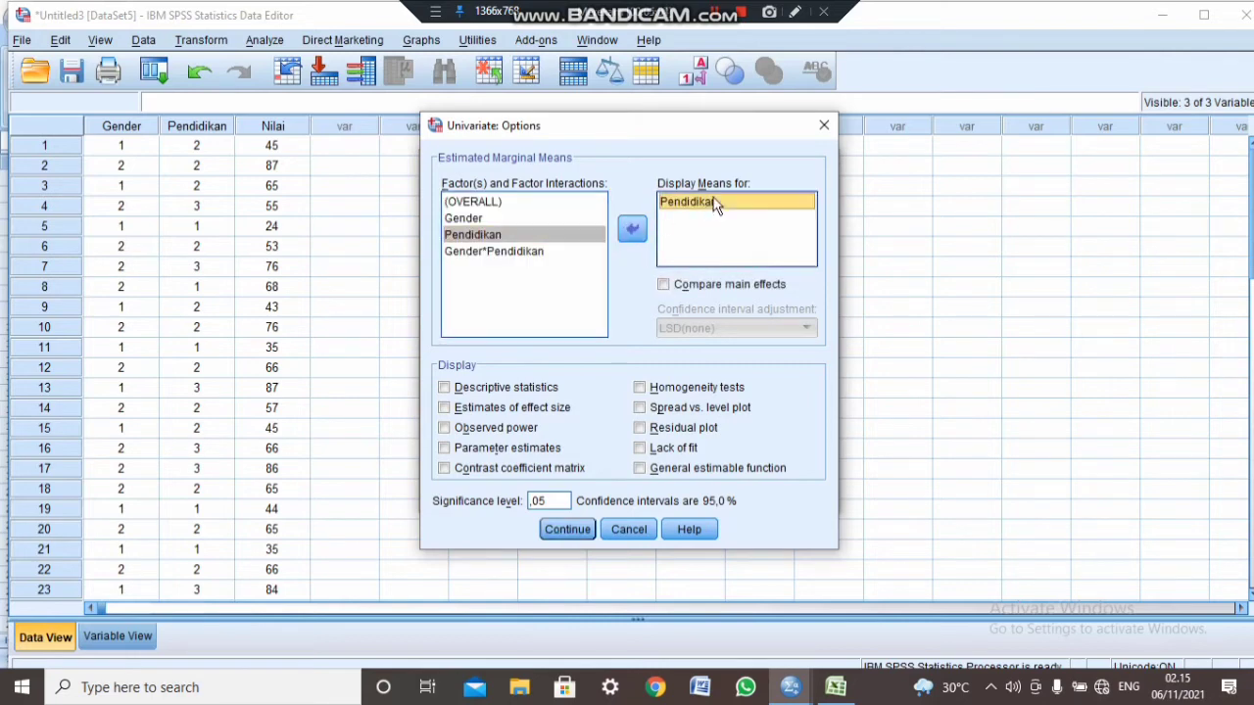
left_click(637, 228)
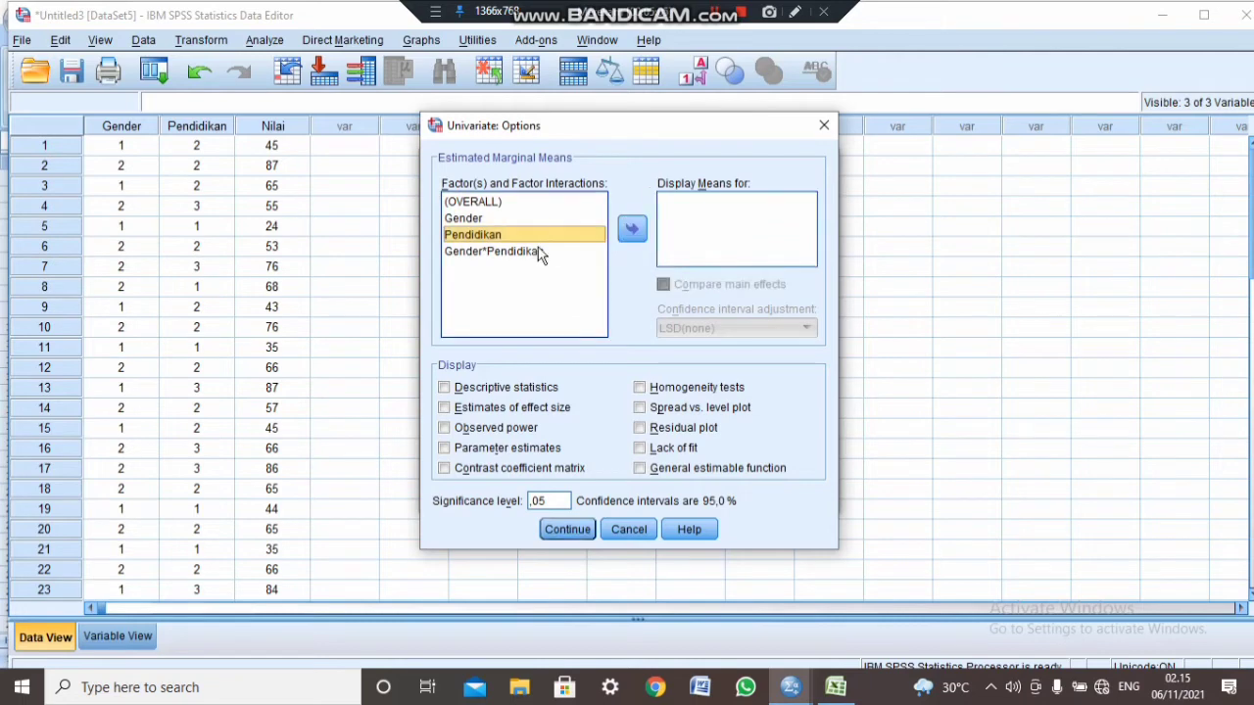
Display the estimated marginal means for Gender, Pendidikan and the Gender*Pendidikan interaction.
left_click(486, 219)
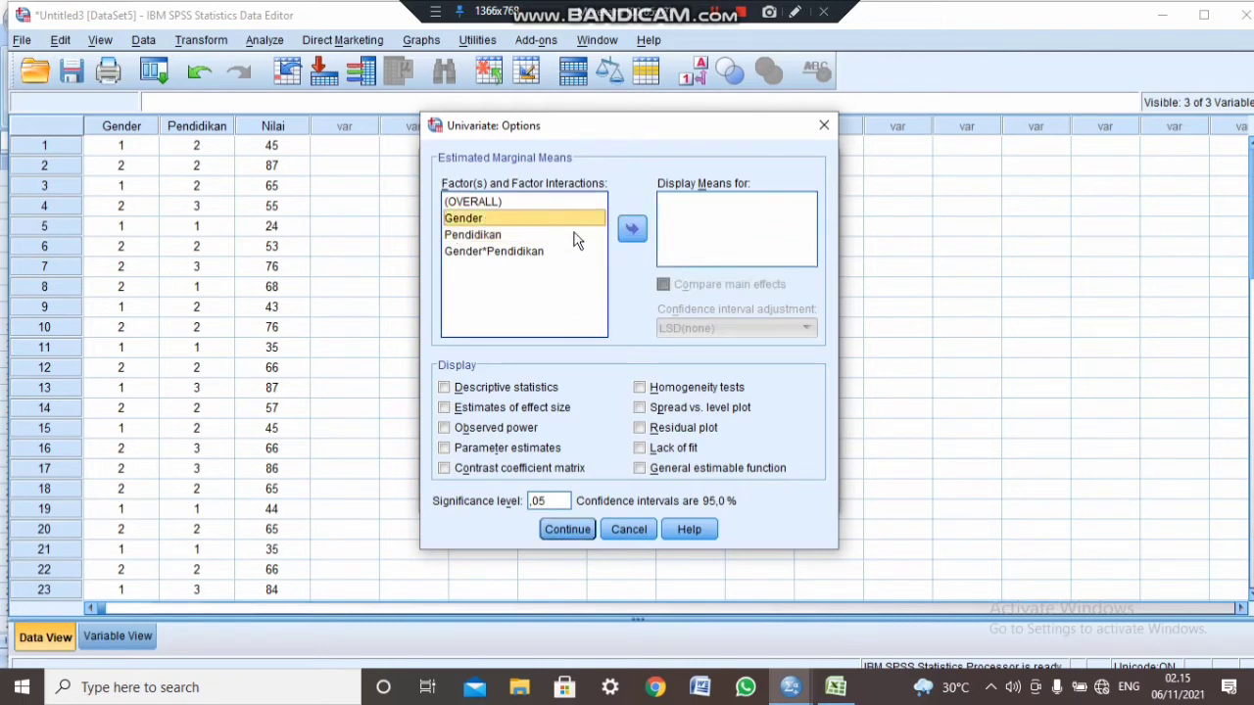
left_click(631, 229)
left_click(509, 235)
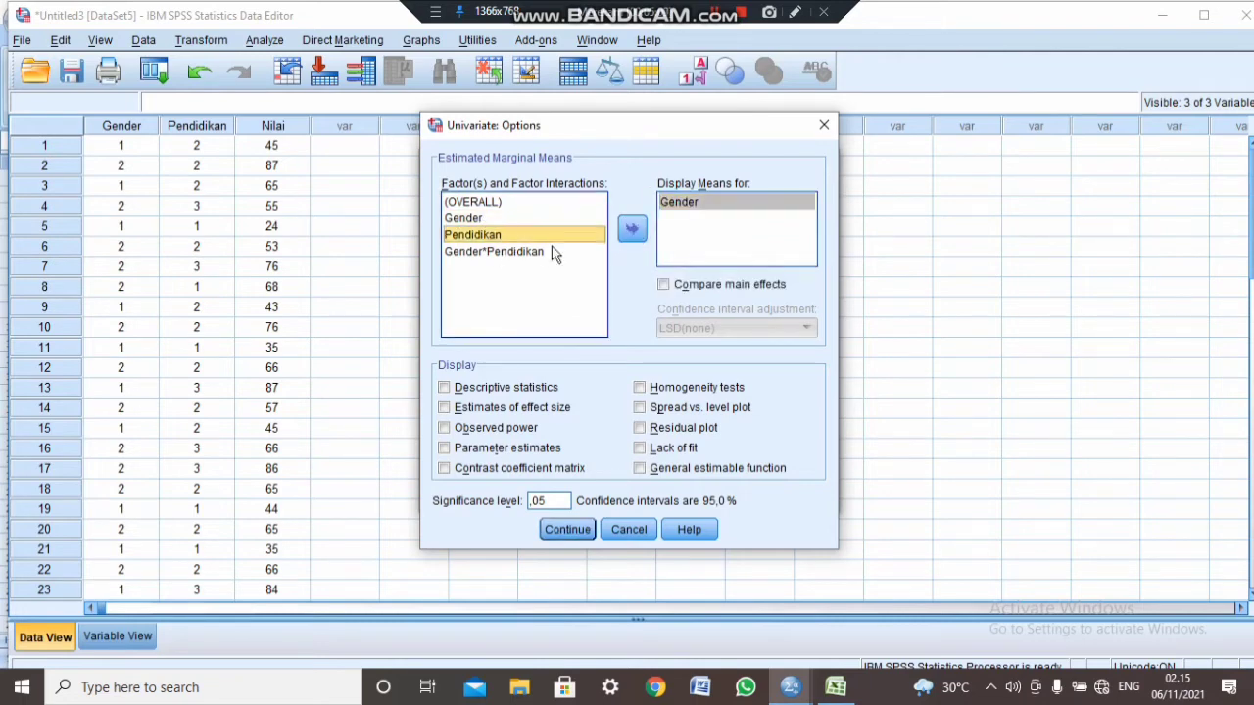
left_click(634, 235)
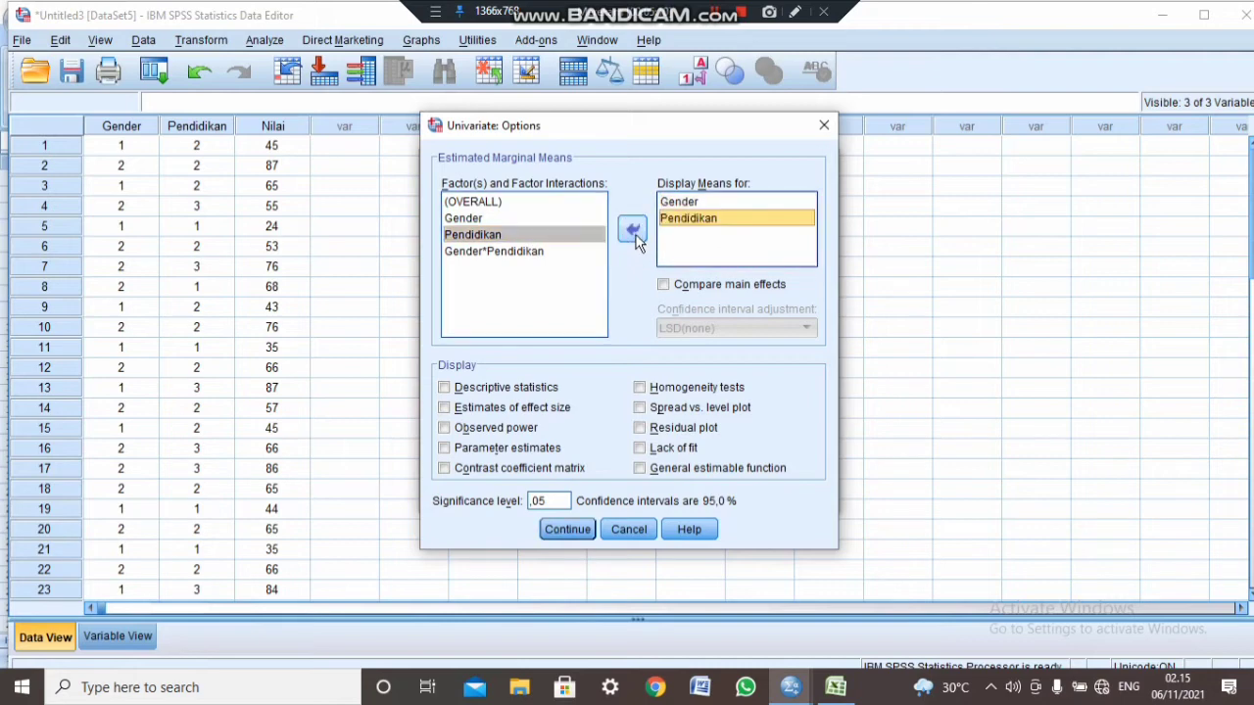
left_click(520, 253)
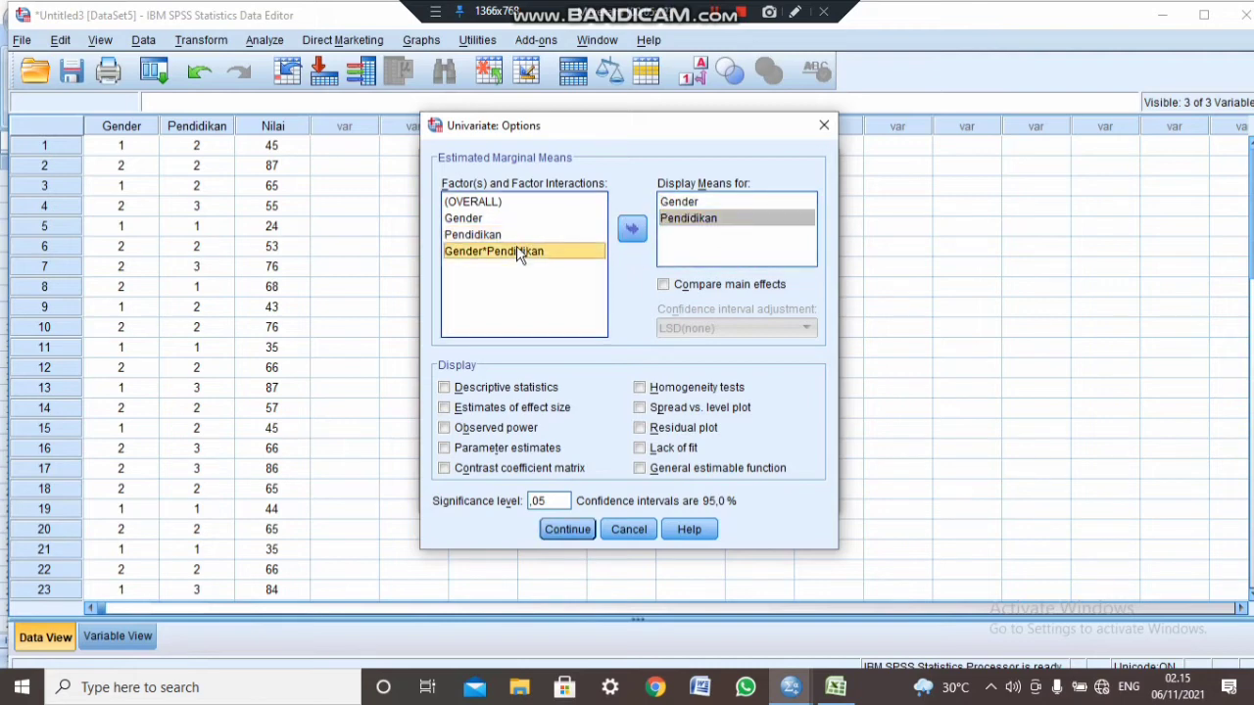
left_click(633, 230)
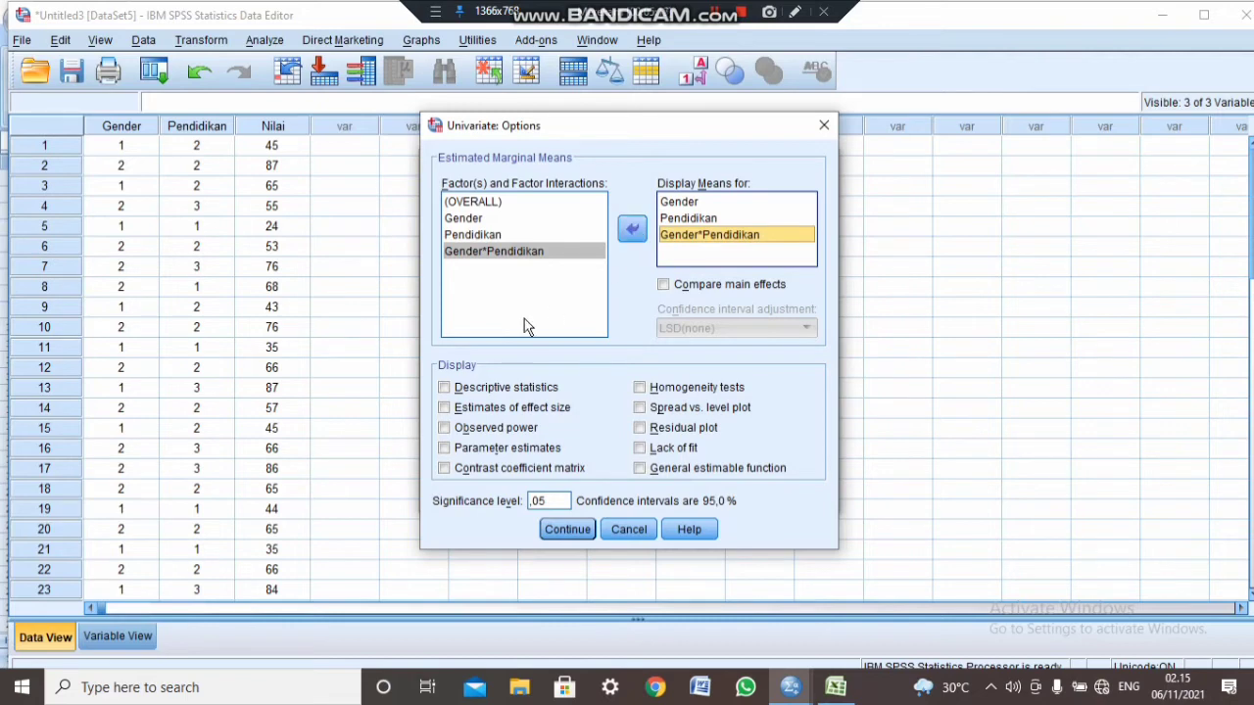
Request descriptive statistics and homogeneity tests in the Univariate options, and run the analysis.
left_click(443, 392)
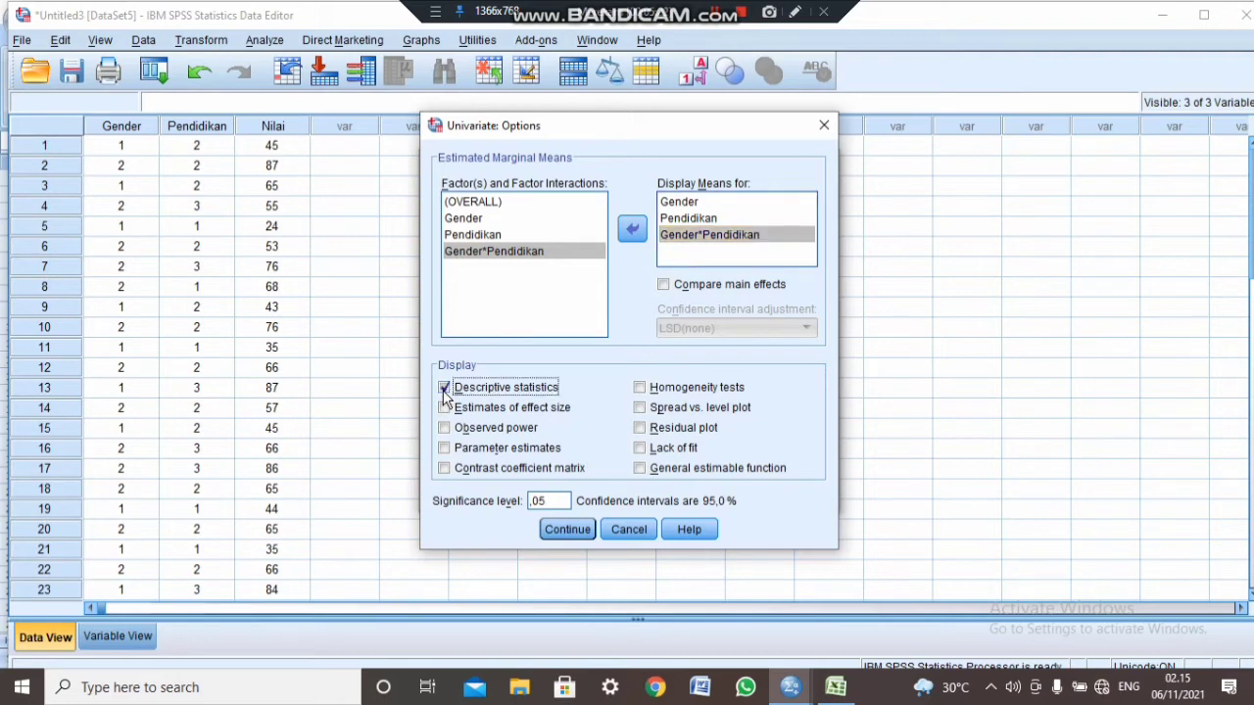
left_click(639, 390)
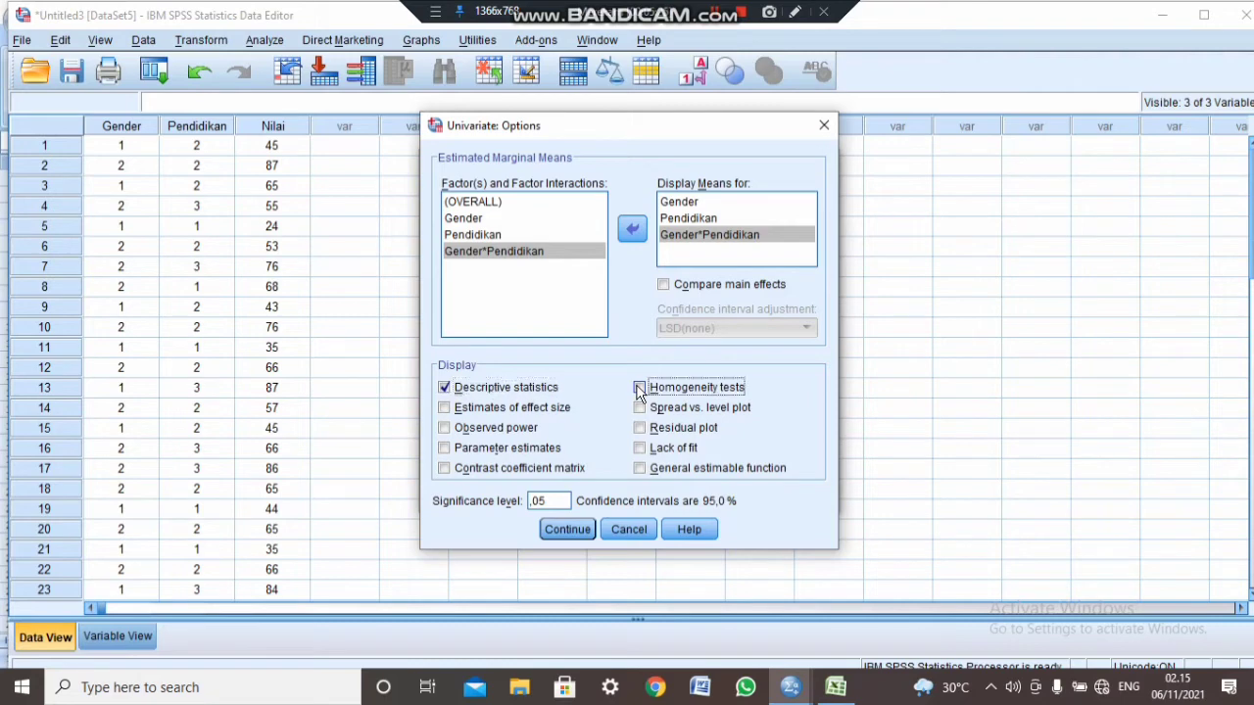
left_click(568, 530)
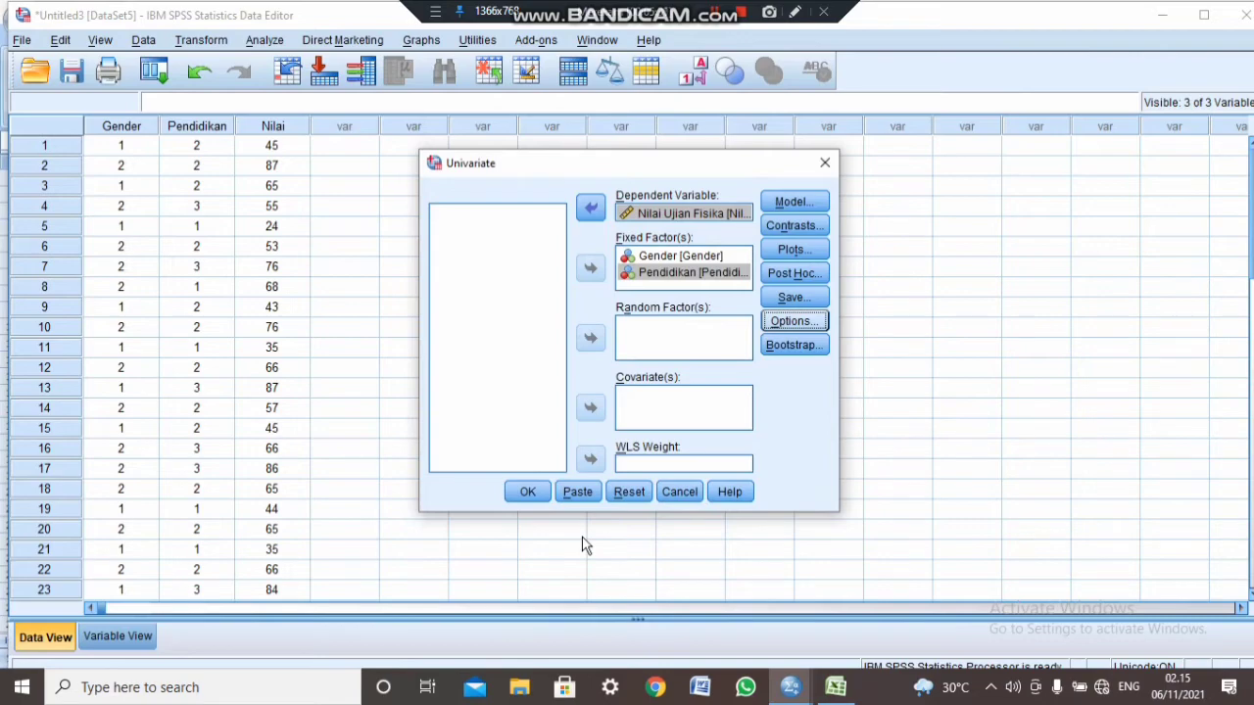
left_click(529, 493)
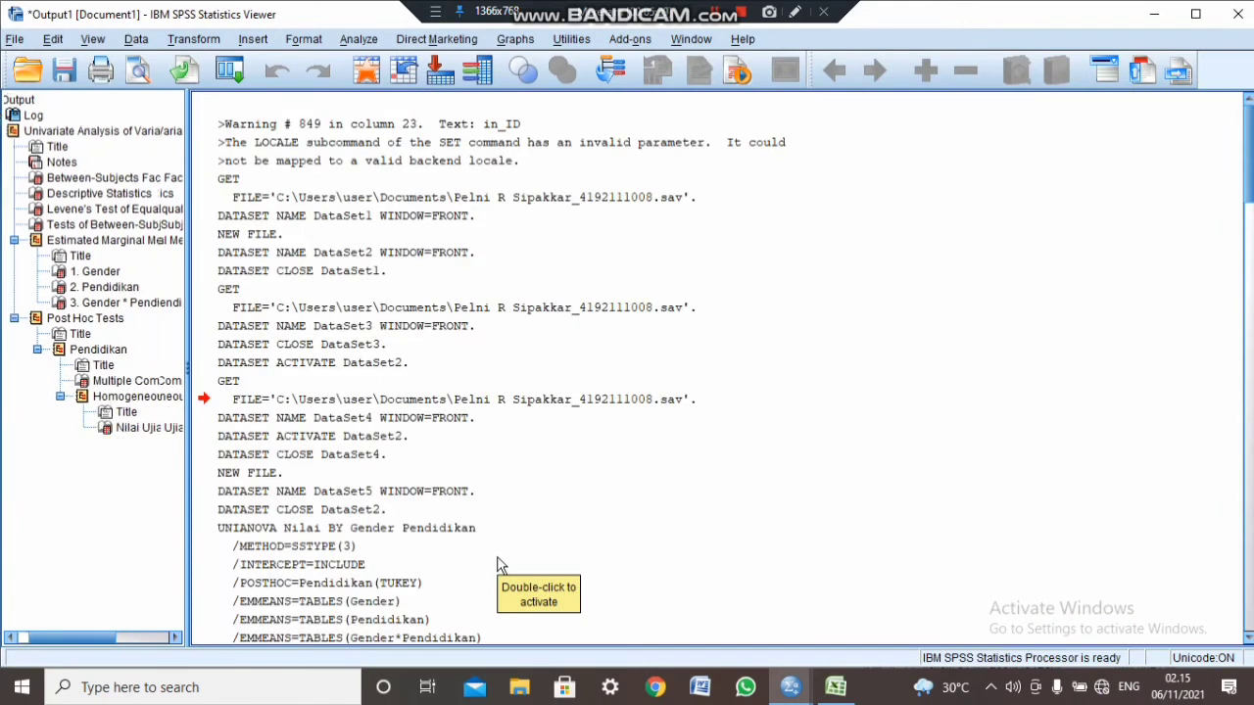
Look through the whole Univariate output, from the syntax log to the Homogeneous Subsets table.
scroll(500, 566, "down", 5)
scroll(500, 566, "down", 5)
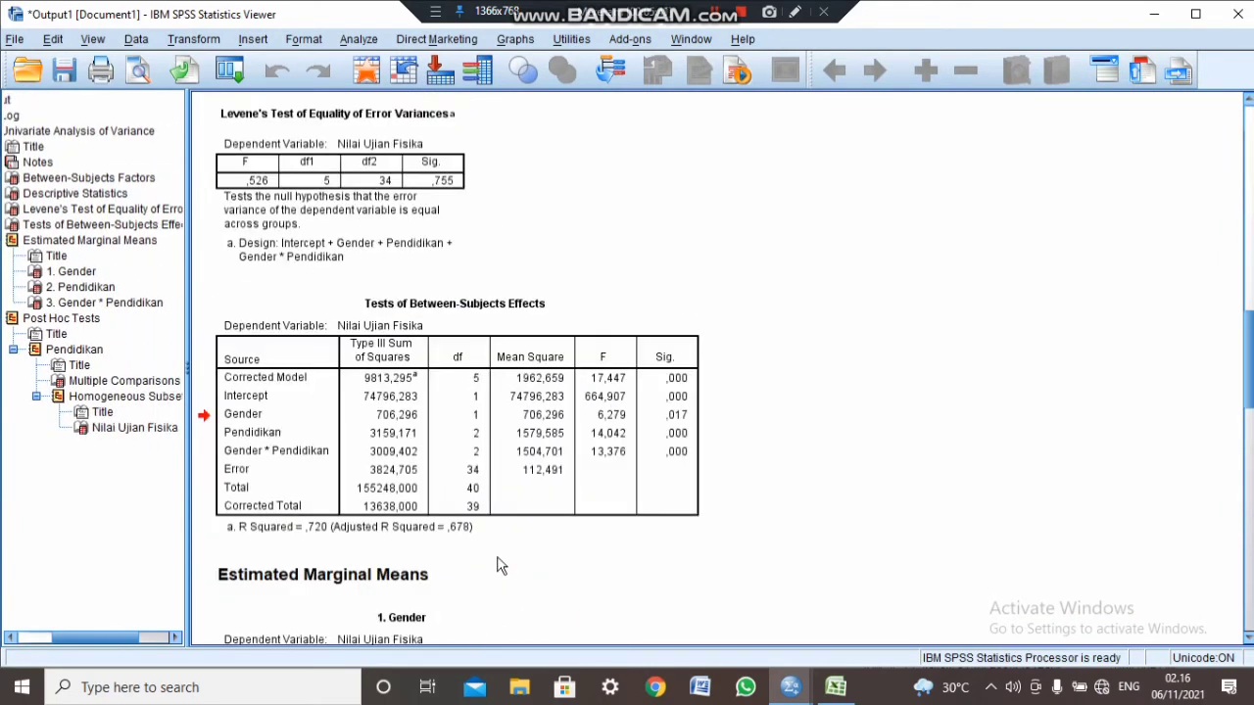
scroll(500, 566, "down", 10)
scroll(500, 566, "up", 5)
scroll(500, 566, "down", 5)
scroll(501, 567, "up", 5)
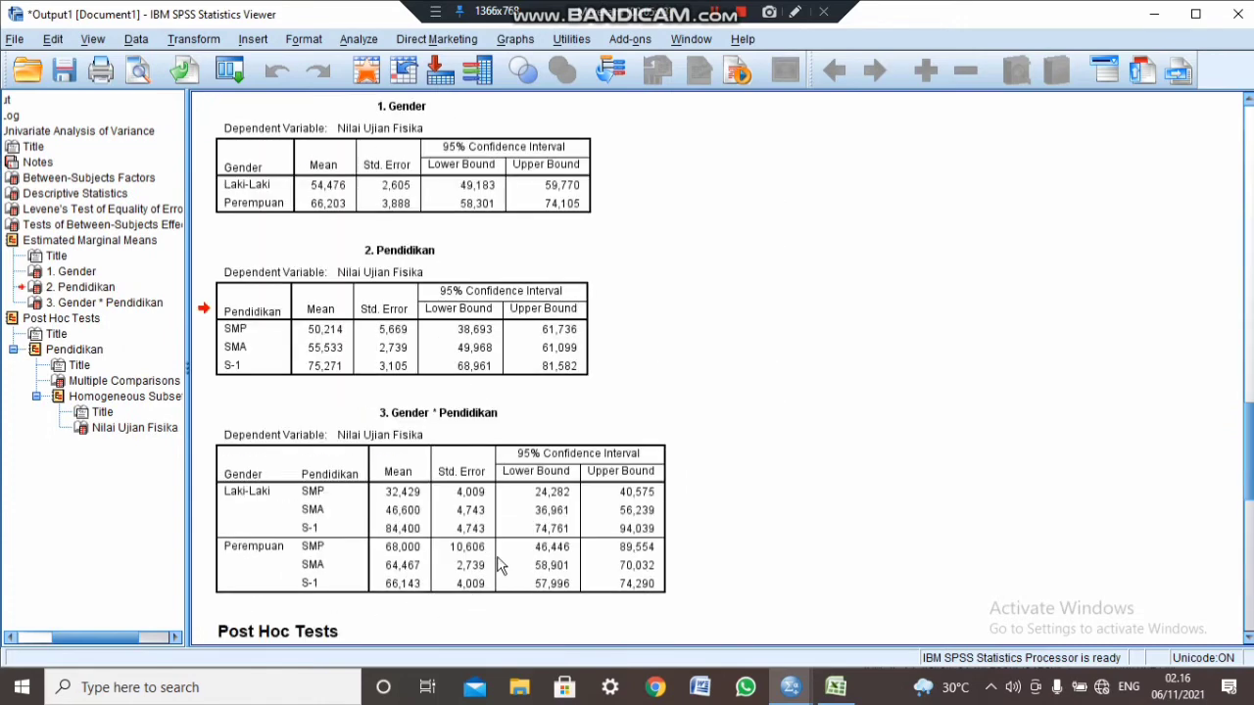
scroll(501, 566, "down", 10)
scroll(500, 566, "up", 5)
scroll(500, 566, "down", 10)
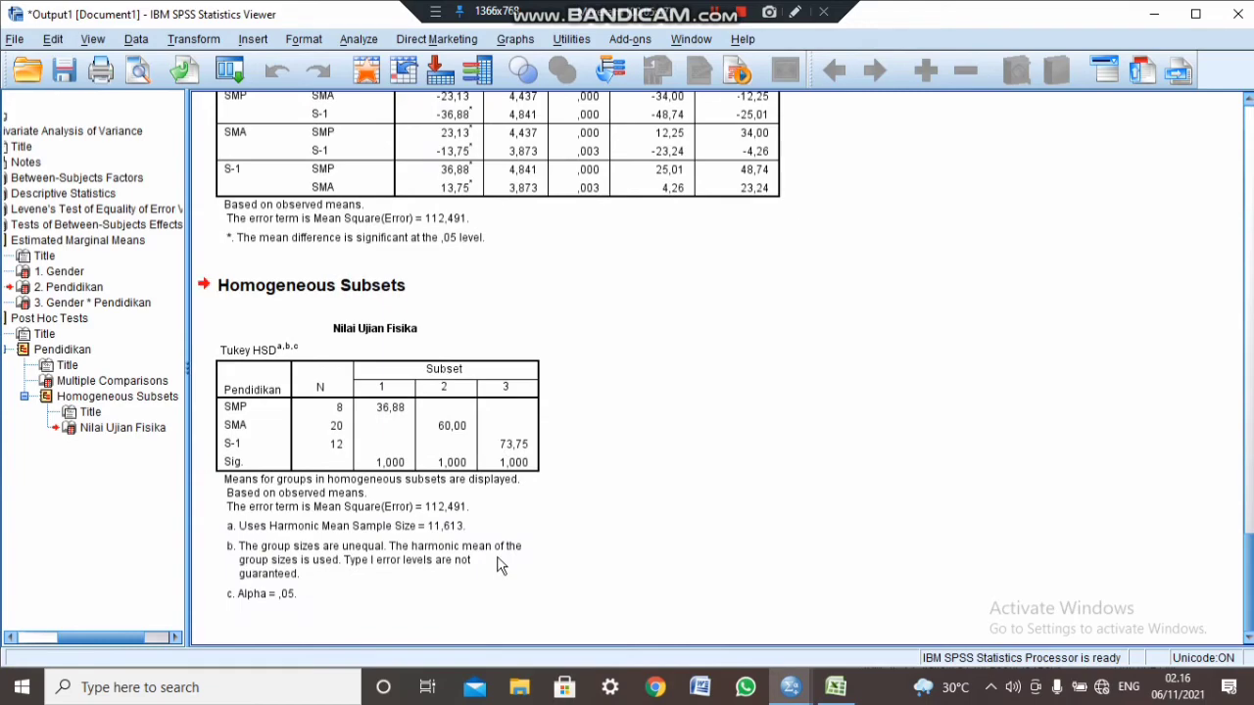
scroll(500, 566, "up", 15)
scroll(500, 566, "up", 10)
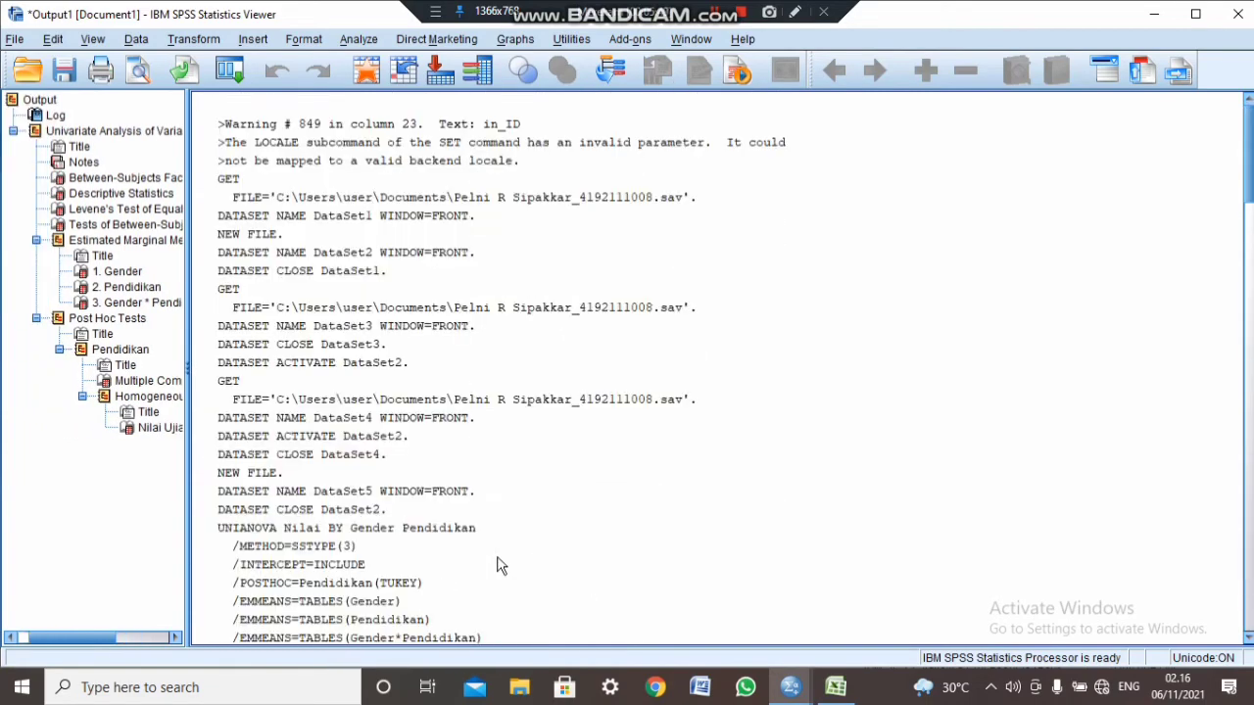
Examine Levene's Test of Equality of Error Variances and the Tests of Between-Subjects Effects table.
scroll(501, 566, "down", 5)
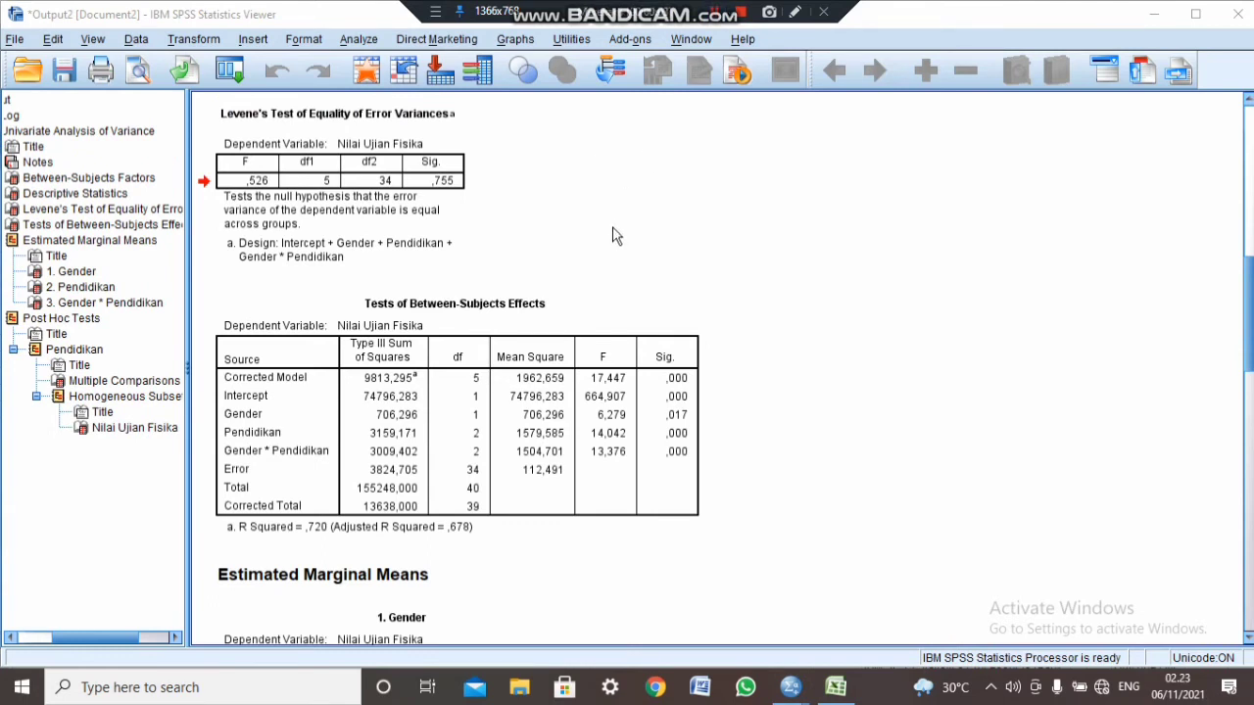
left_click(457, 150)
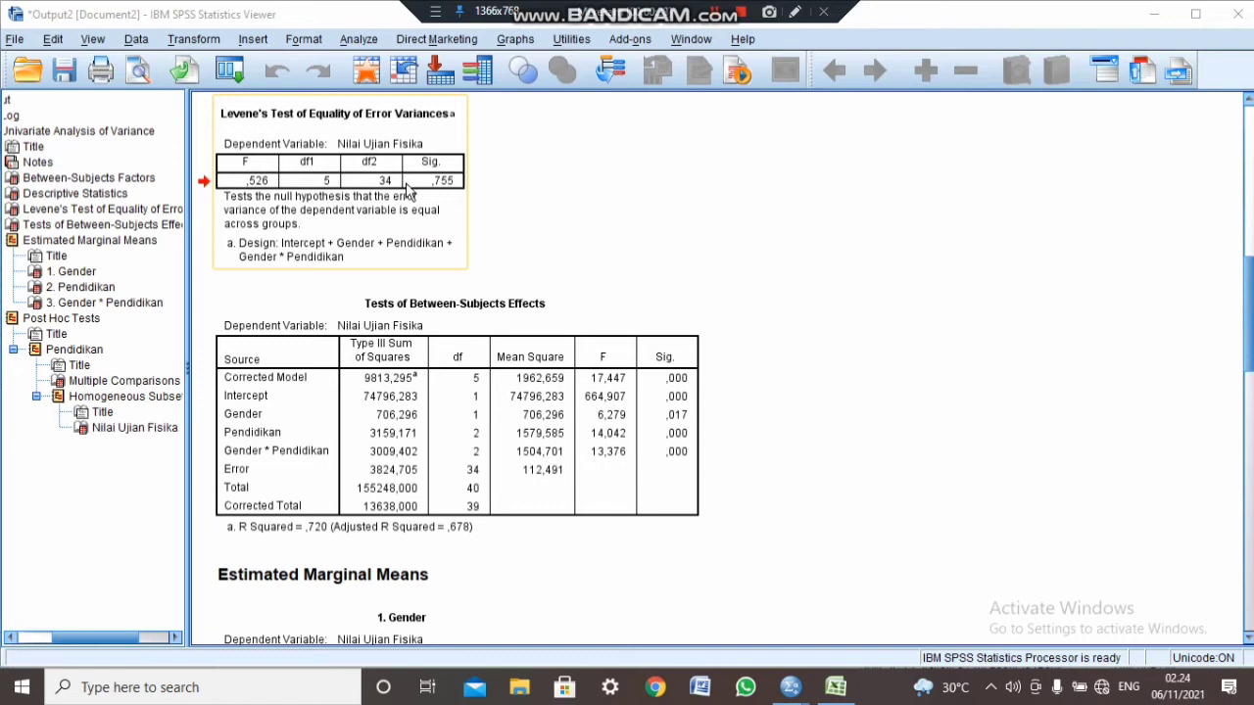
left_click(517, 223)
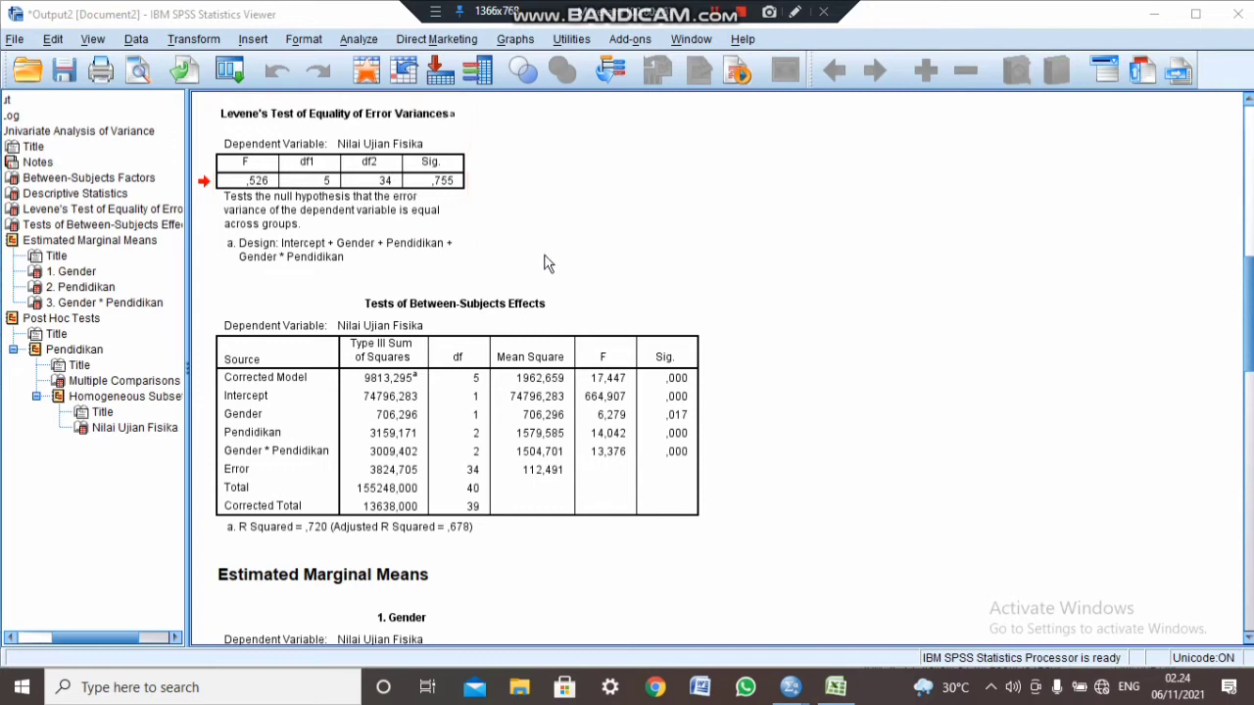
left_click(413, 319)
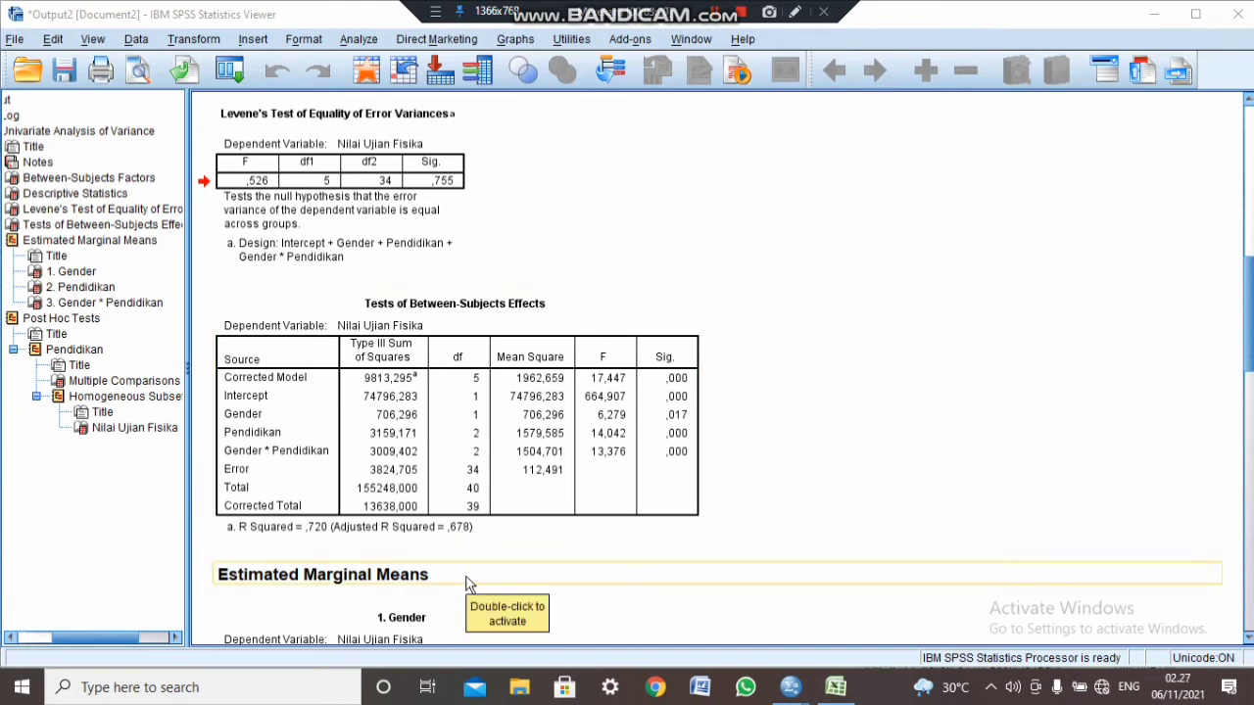
Examine the Estimated Marginal Means tables for Gender and Pendidikan.
left_click(1247, 638)
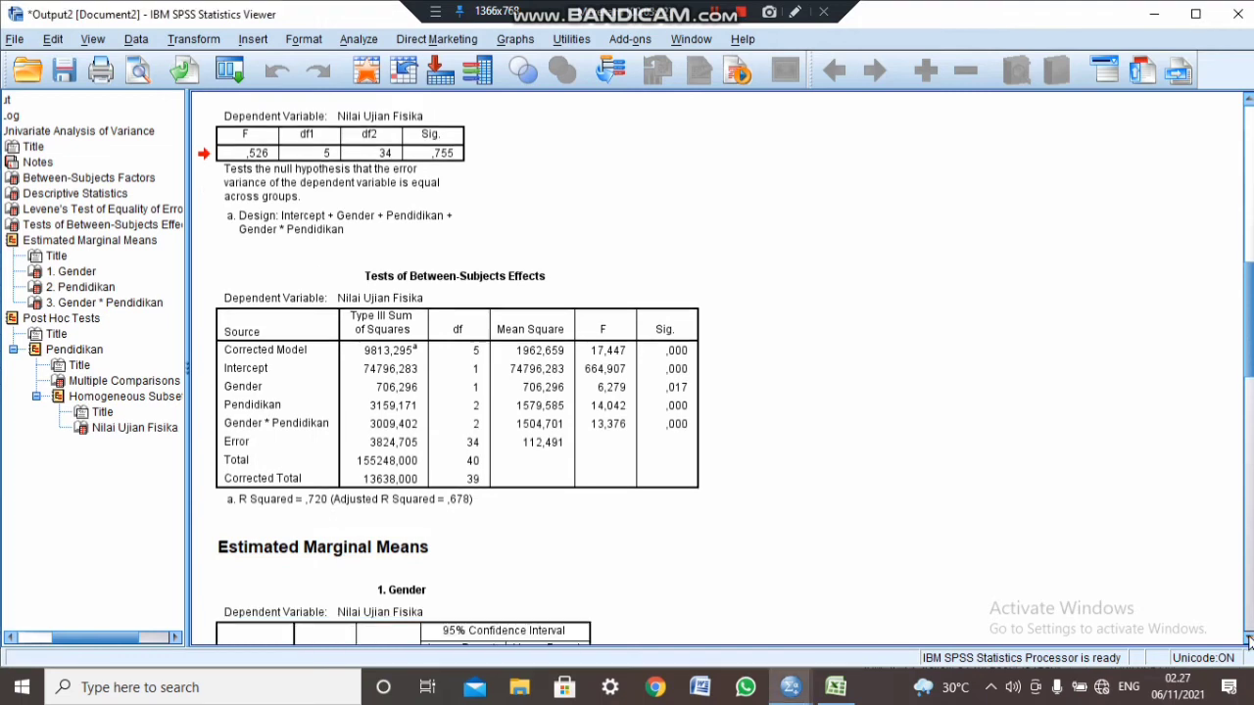
left_click(1247, 638)
left_click(1247, 638)
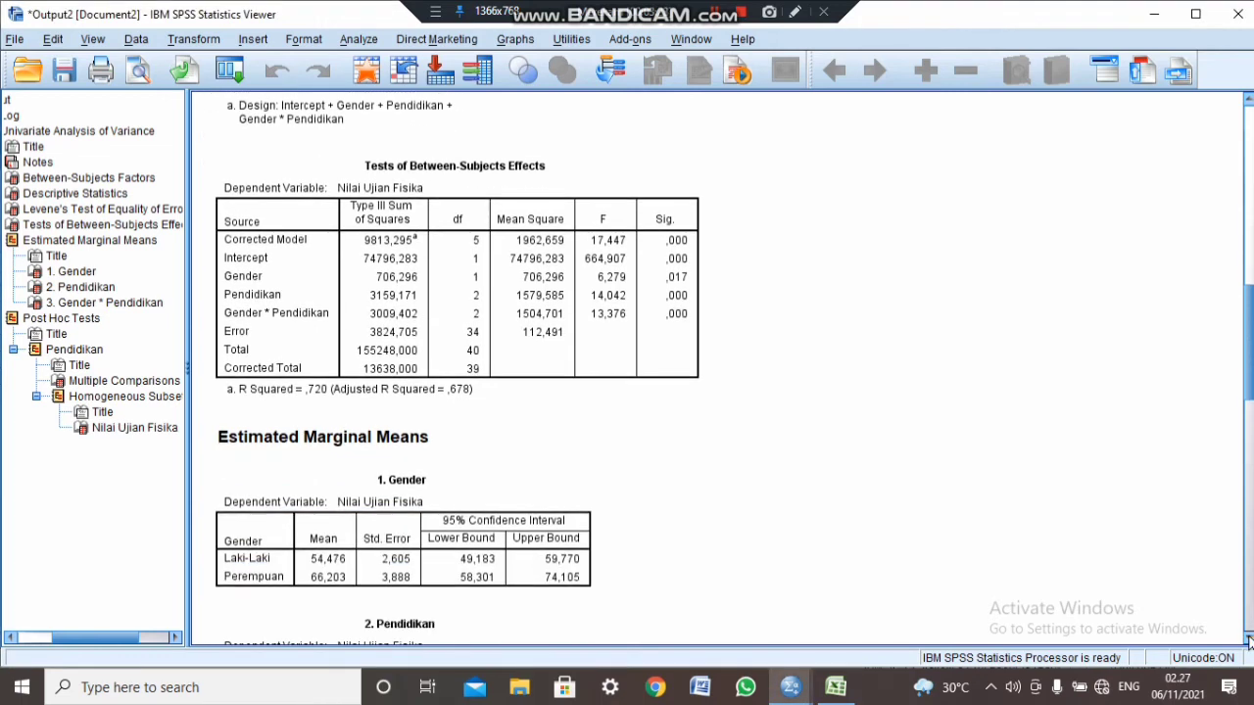
left_click(1247, 638)
left_click(1248, 637)
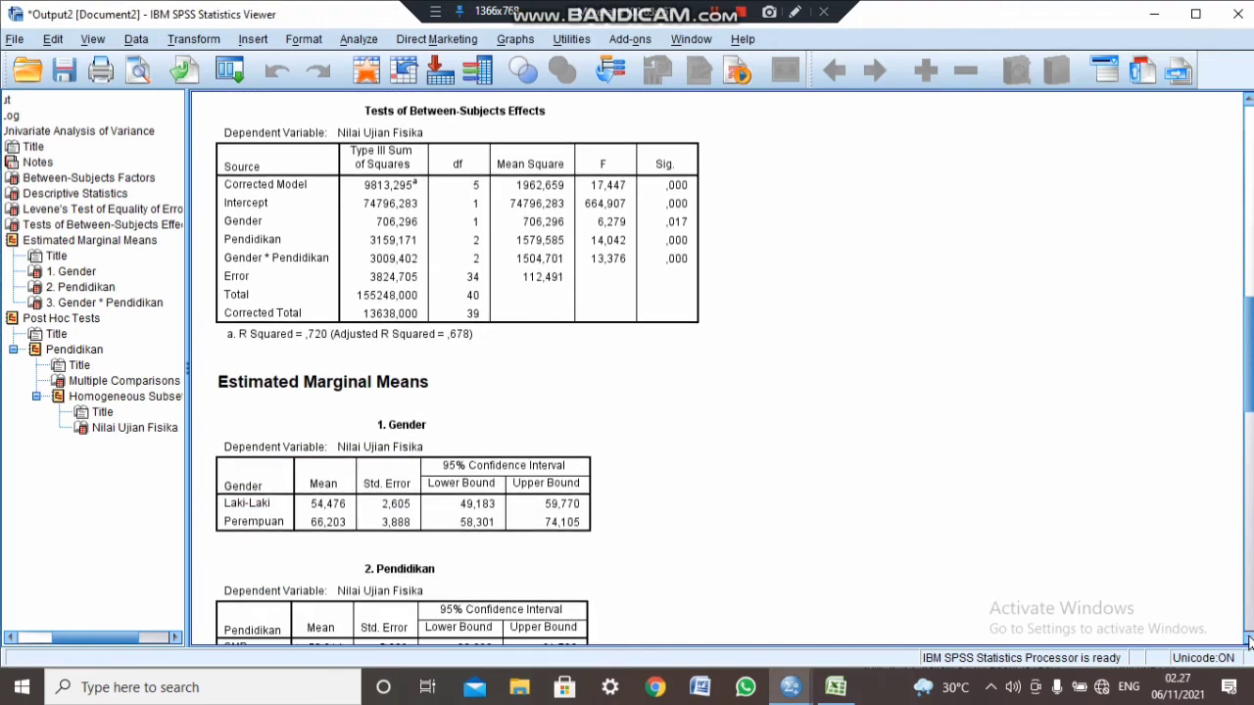
left_click(1247, 637)
left_click(1247, 637)
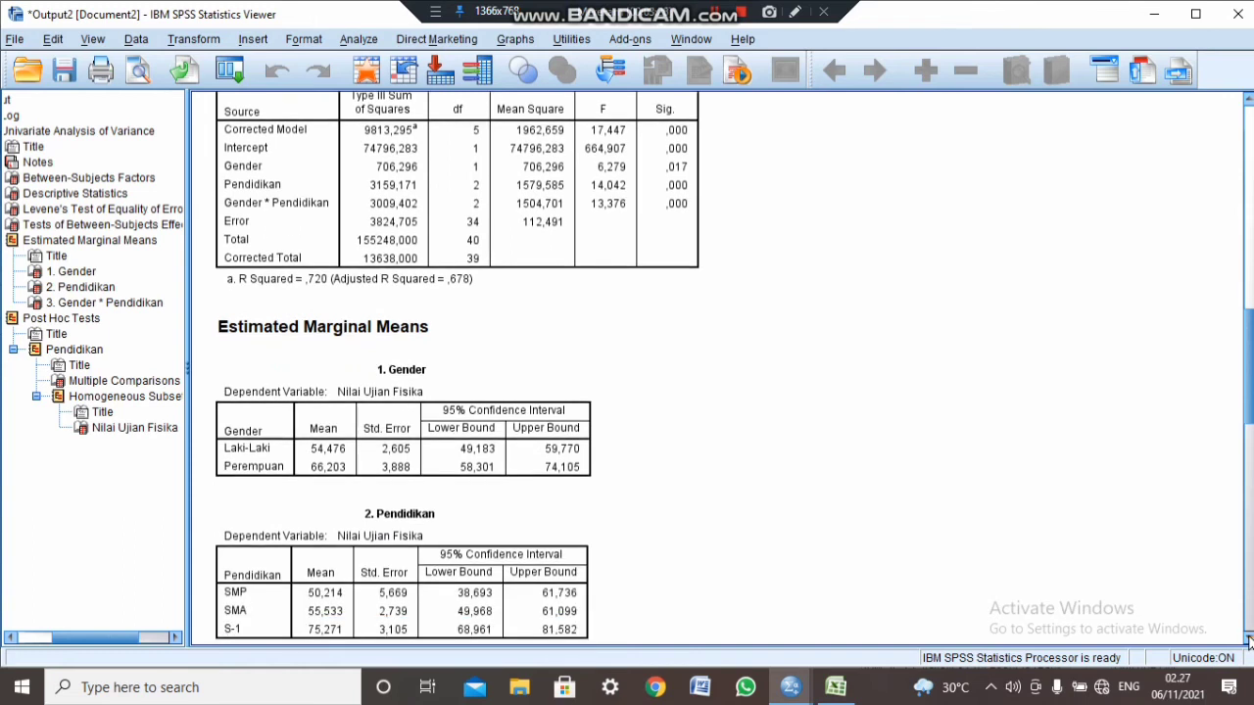
left_click(1247, 638)
left_click(1247, 638)
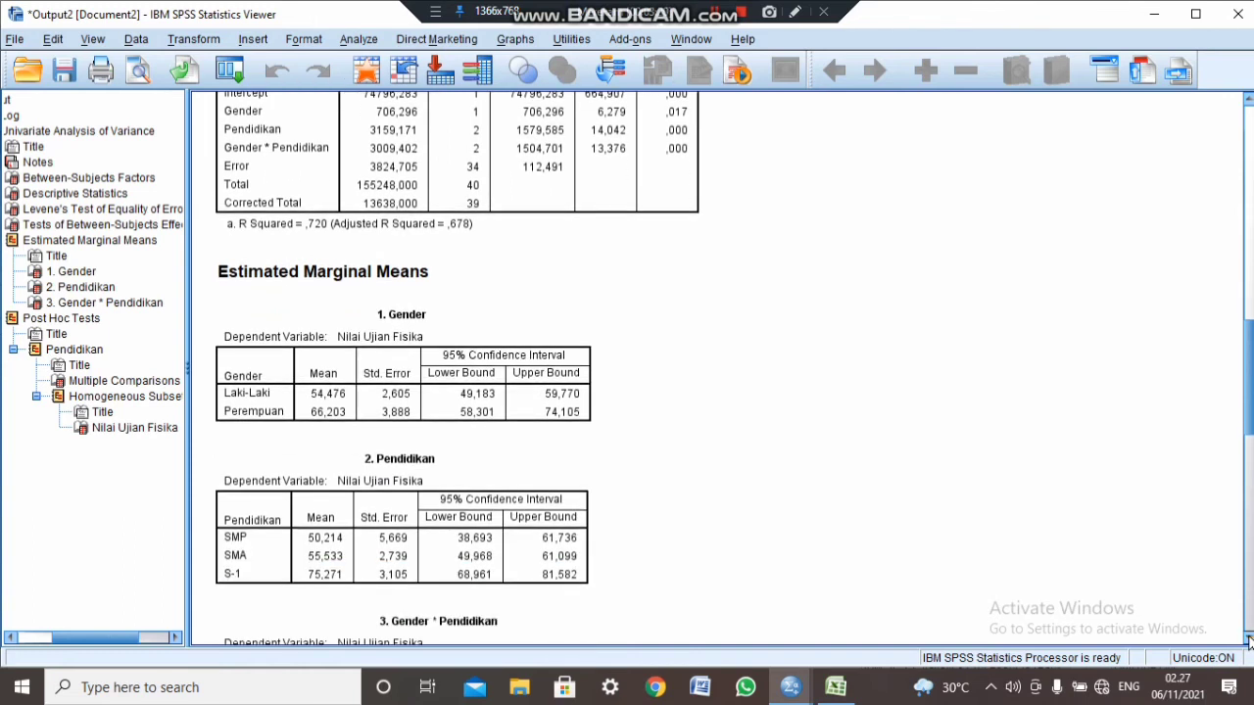
left_click(1247, 638)
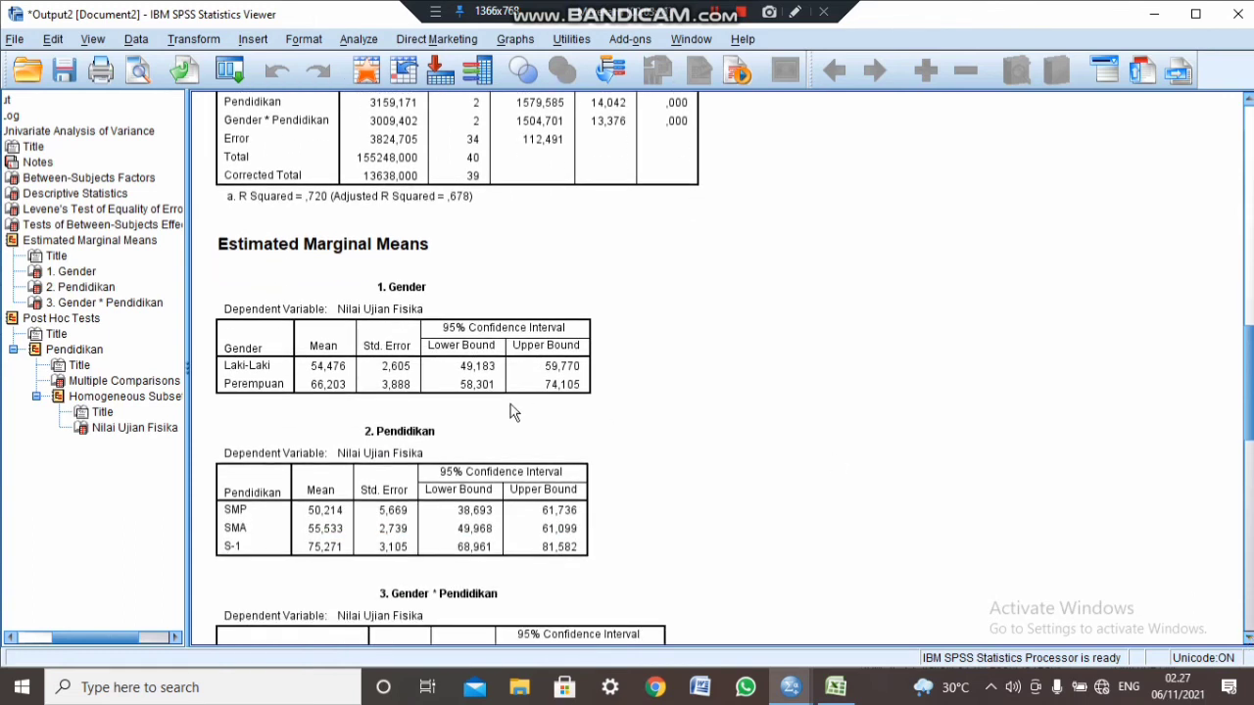
left_click(331, 299)
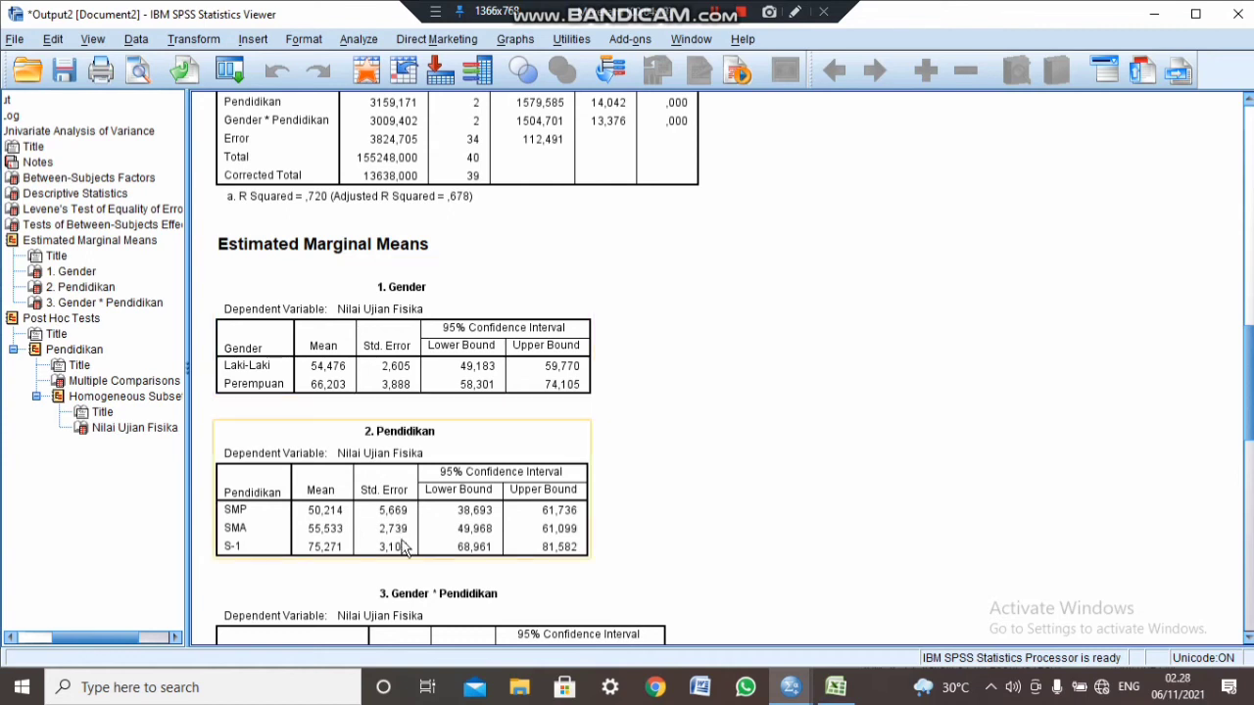
Review the between-subjects effects again and examine the Gender * Pendidikan marginal means table.
scroll(854, 478, "up", 3)
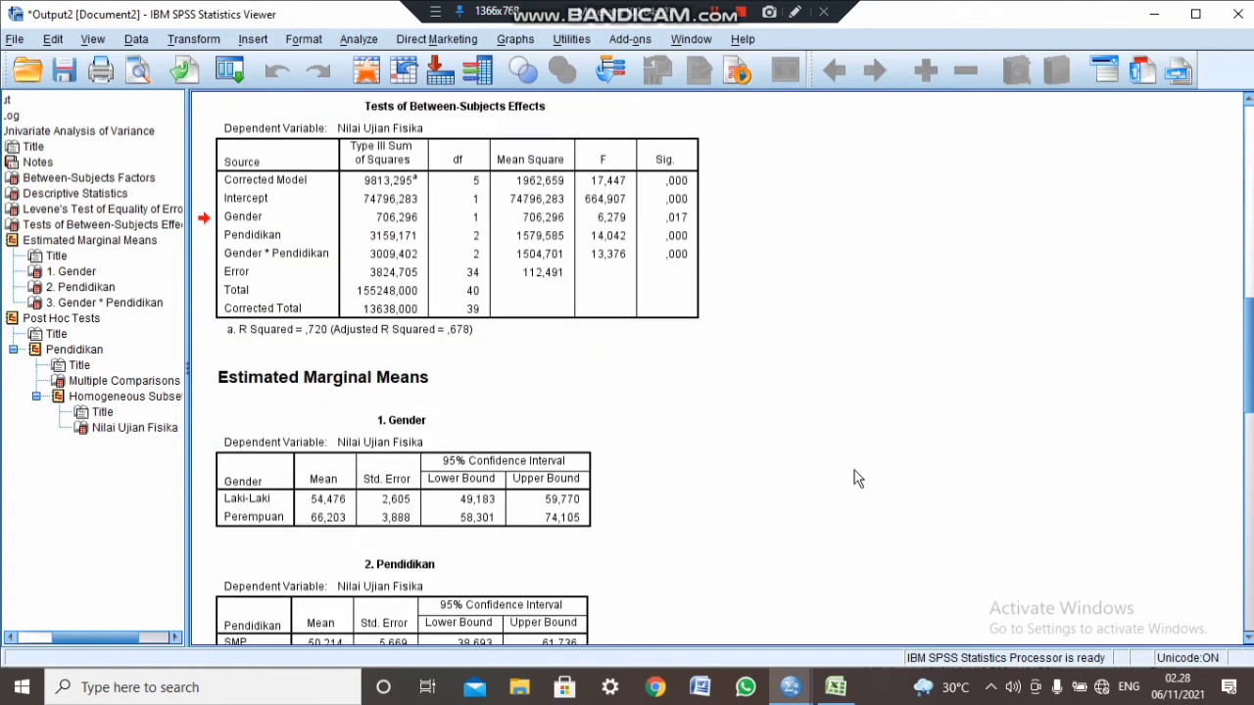
scroll(854, 478, "down", 5)
scroll(854, 478, "up", 4)
scroll(855, 478, "down", 5)
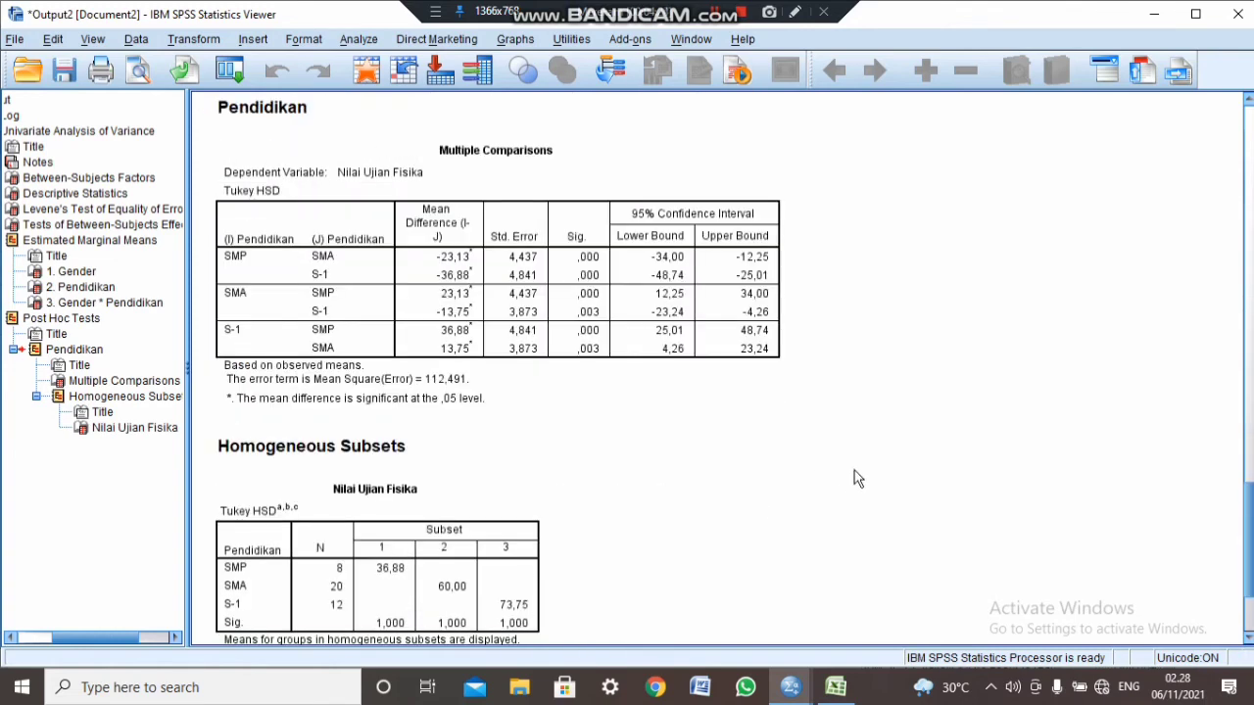
scroll(854, 478, "up", 10)
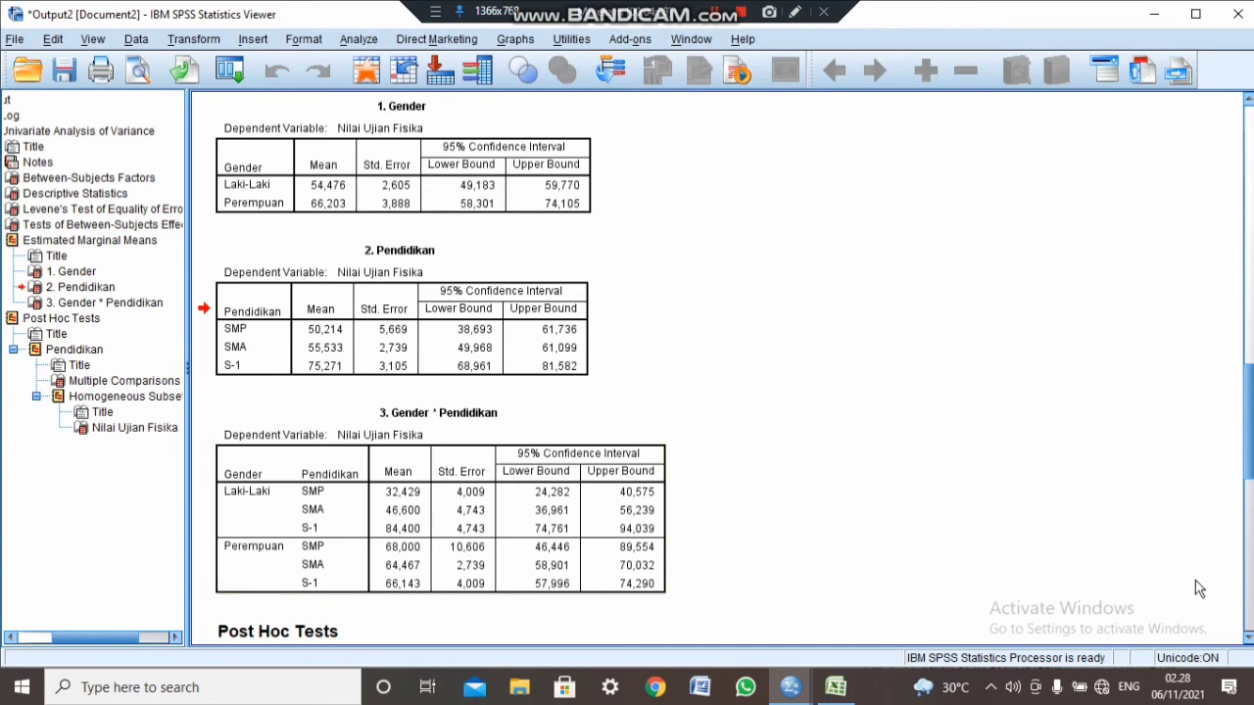
Examine the Tukey HSD Multiple Comparisons table for Pendidikan and the Homogeneous Subsets table.
left_click_drag(1248, 642, 1248, 642)
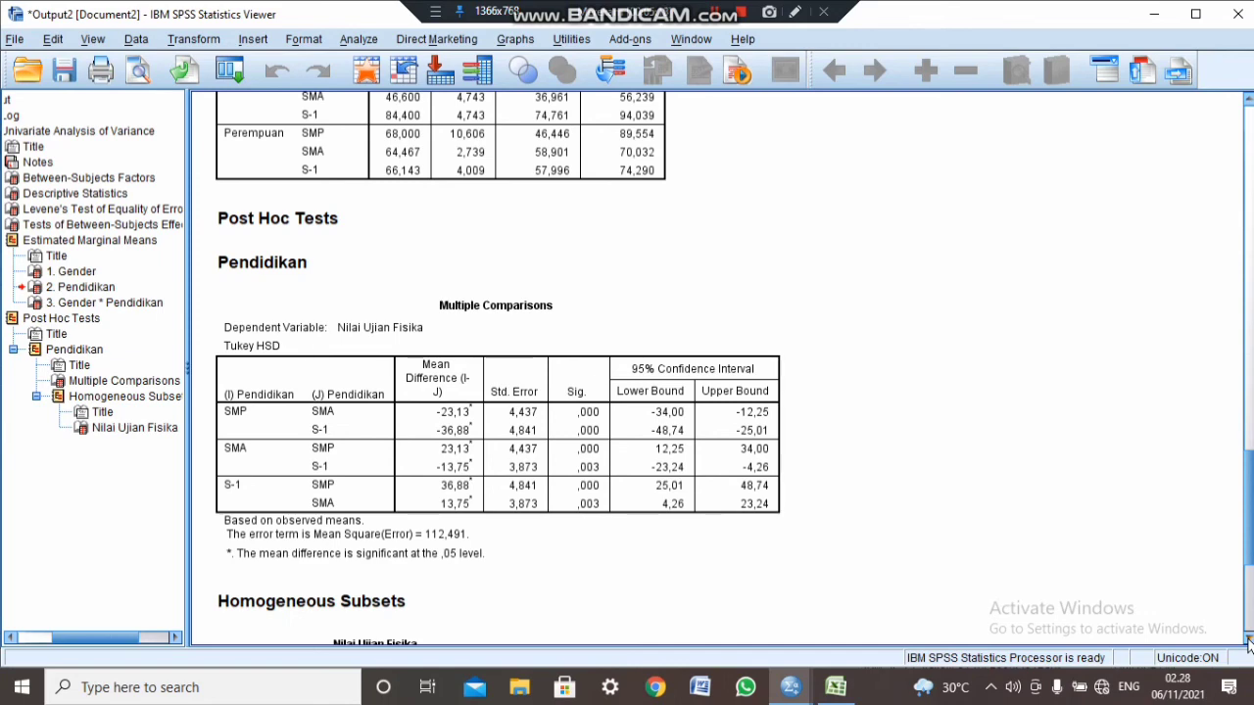
key("Down")
key("Down")
key("Down")
key("Down")
key("Down")
key("Down")
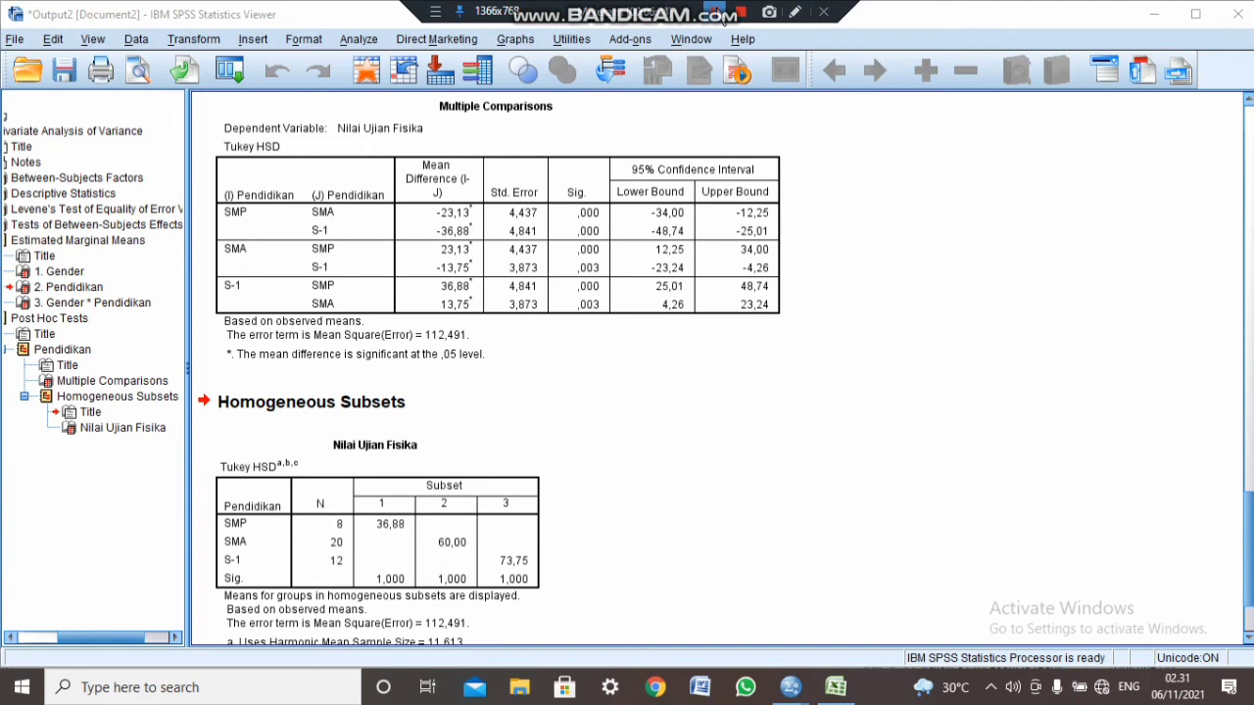
left_click(719, 12)
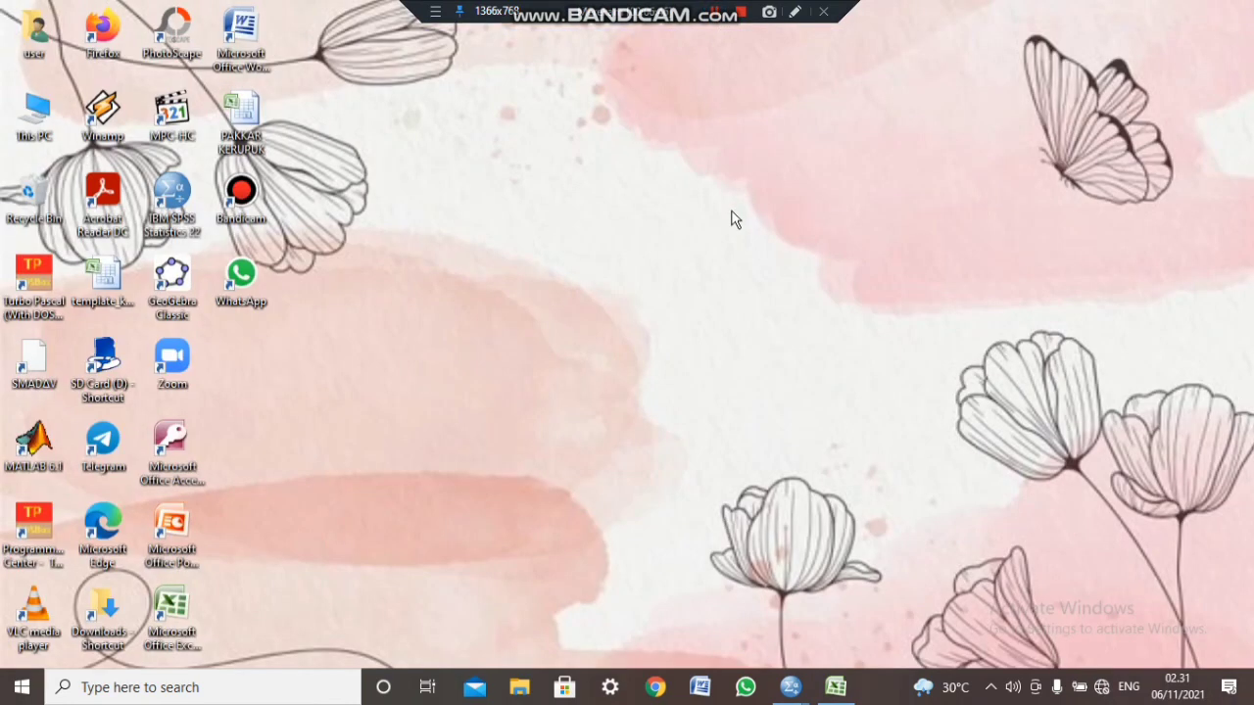